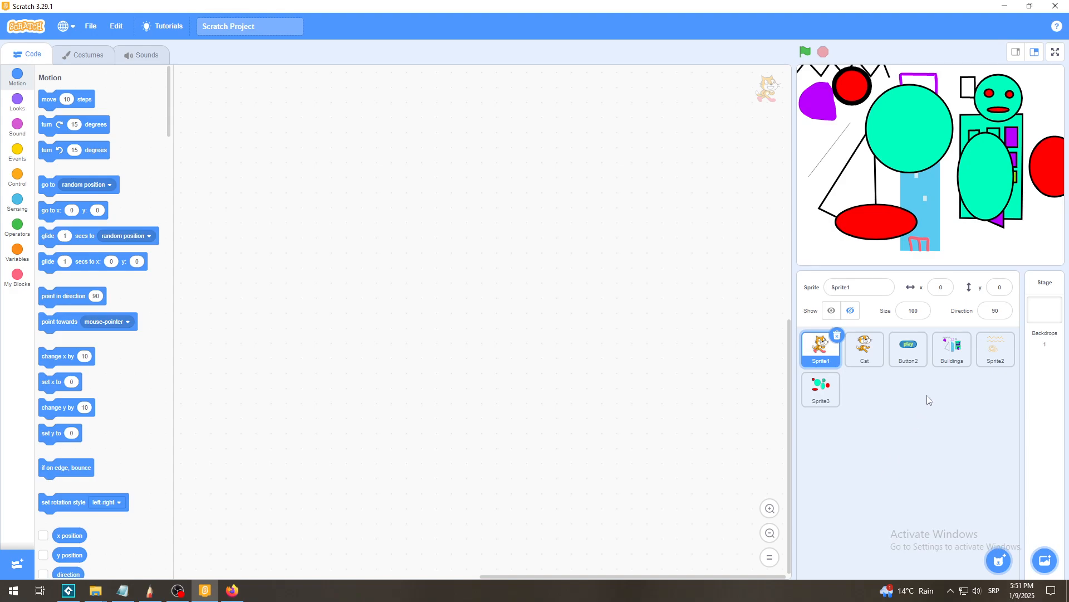
Open the costume of Sprite2 for editing and activate the Brush tool.
left_click(991, 359)
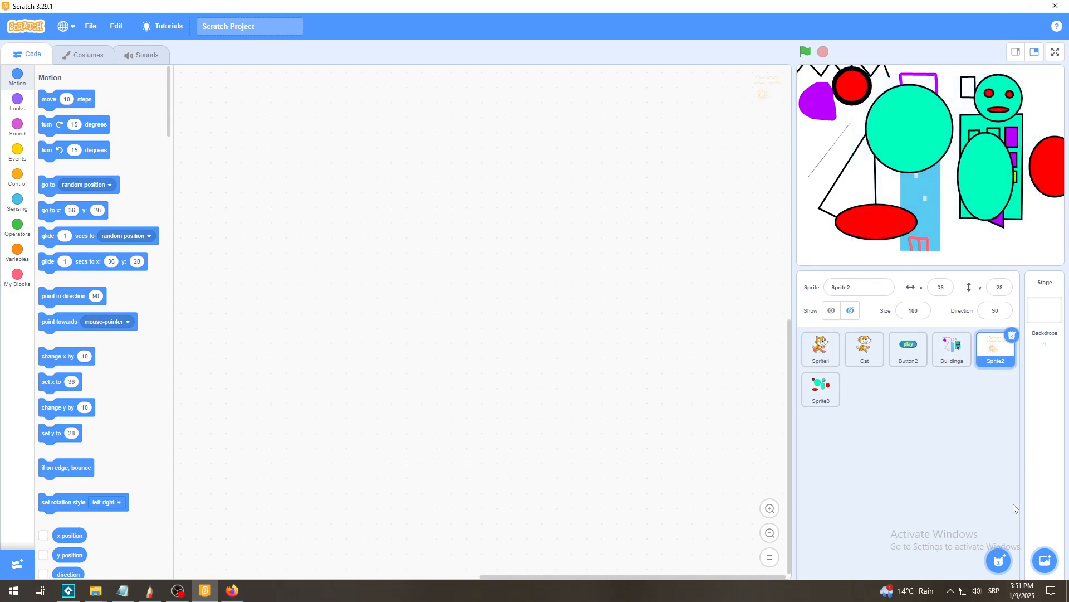
left_click(84, 54)
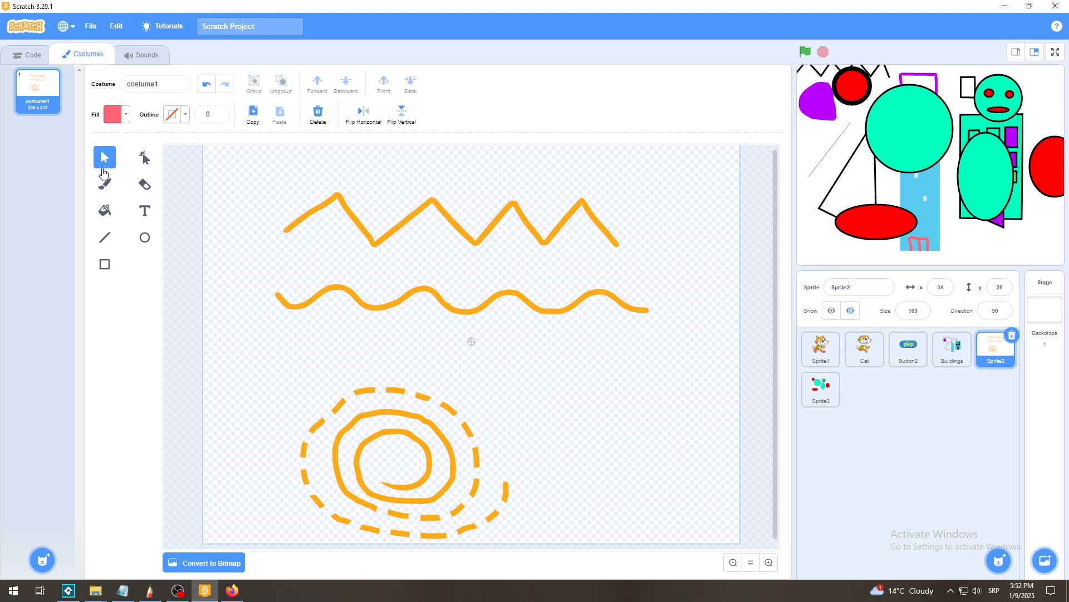
left_click(106, 185)
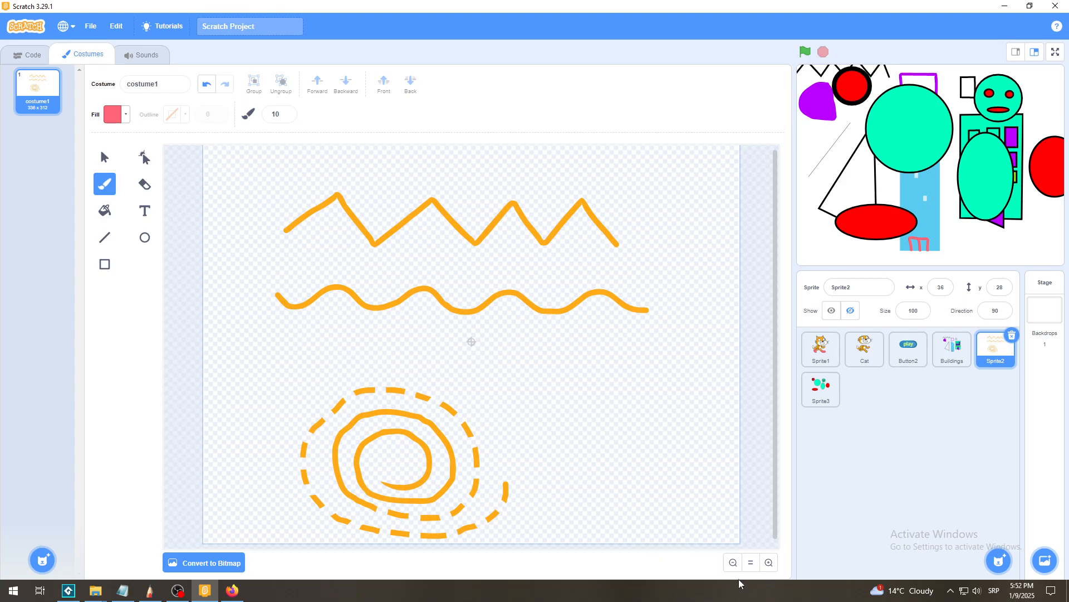
Examine the zigzag, wave and spiral lines at several magnifications, ending at the default zoom.
left_click(752, 563)
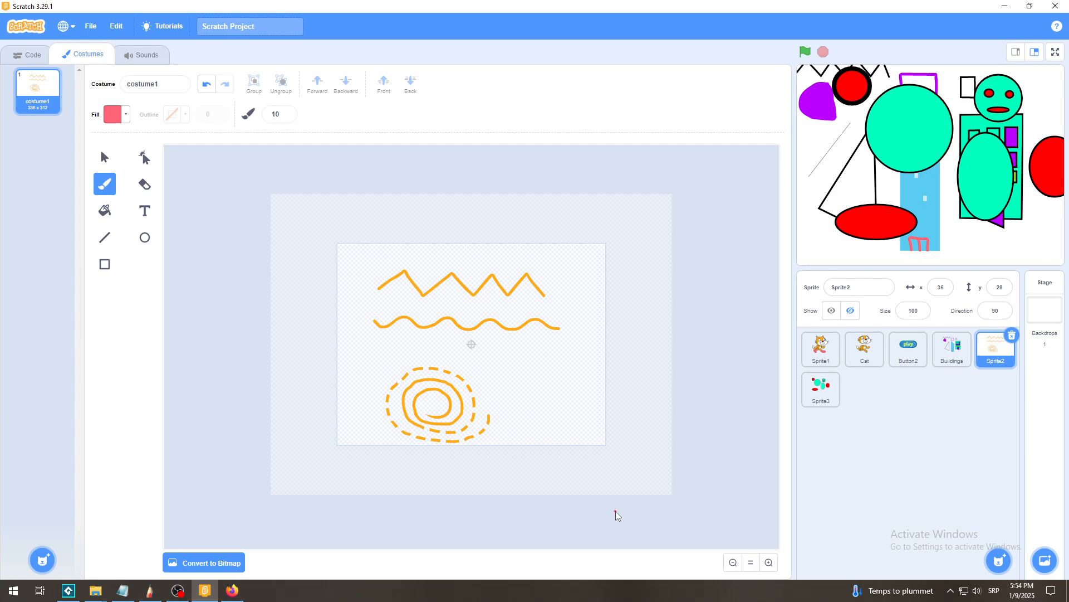
left_click(768, 563)
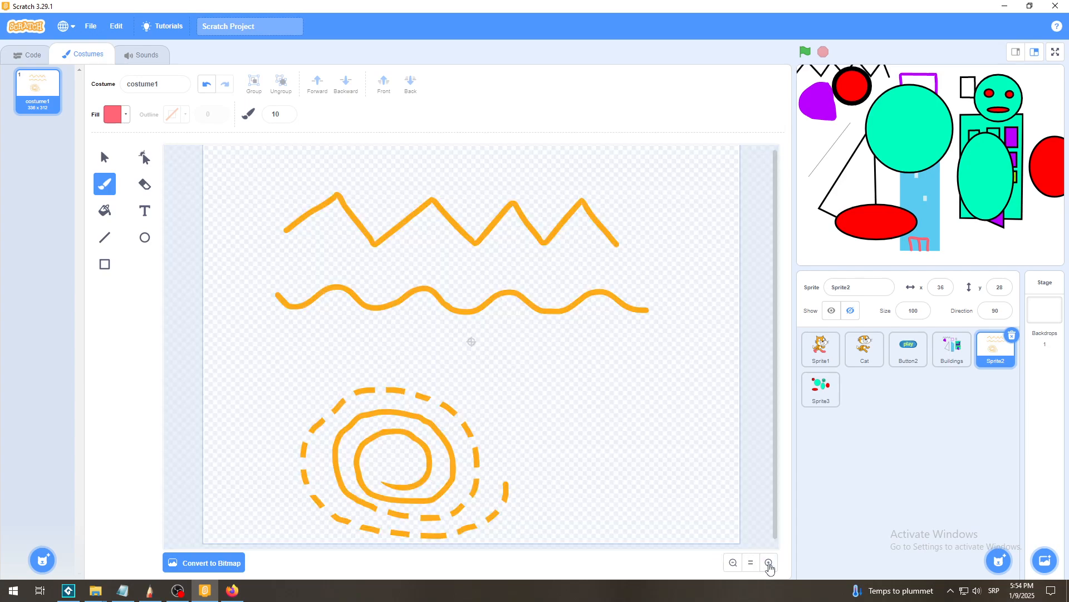
left_click(769, 562)
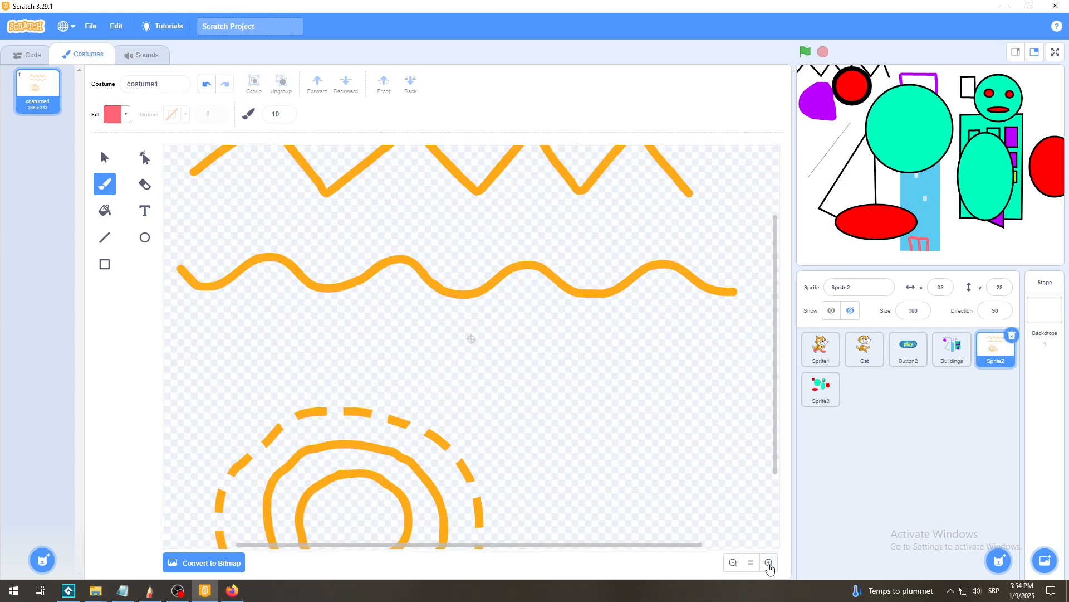
left_click(769, 563)
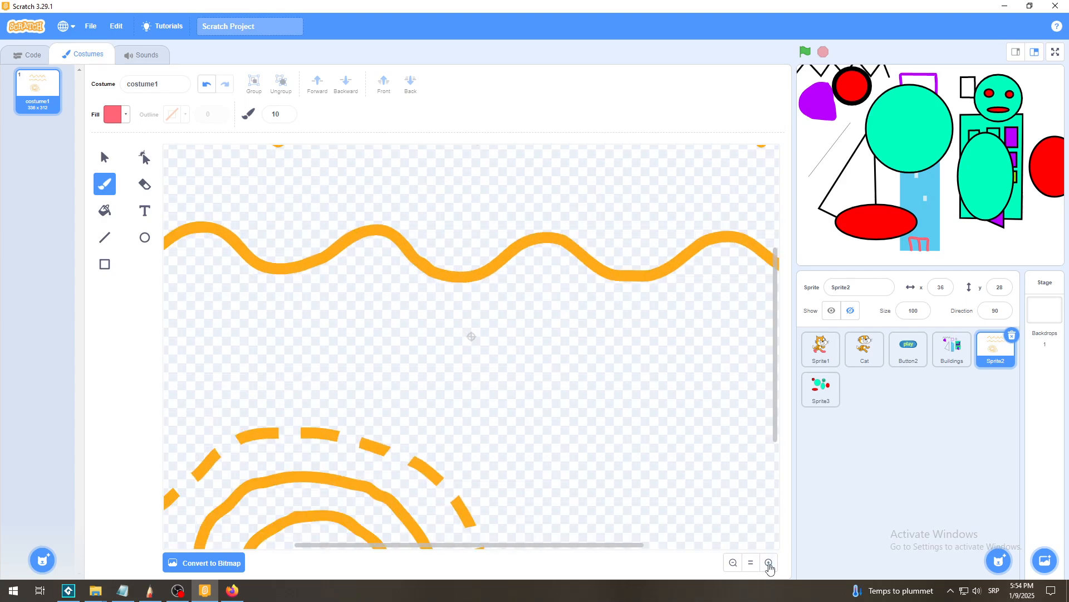
left_click(769, 563)
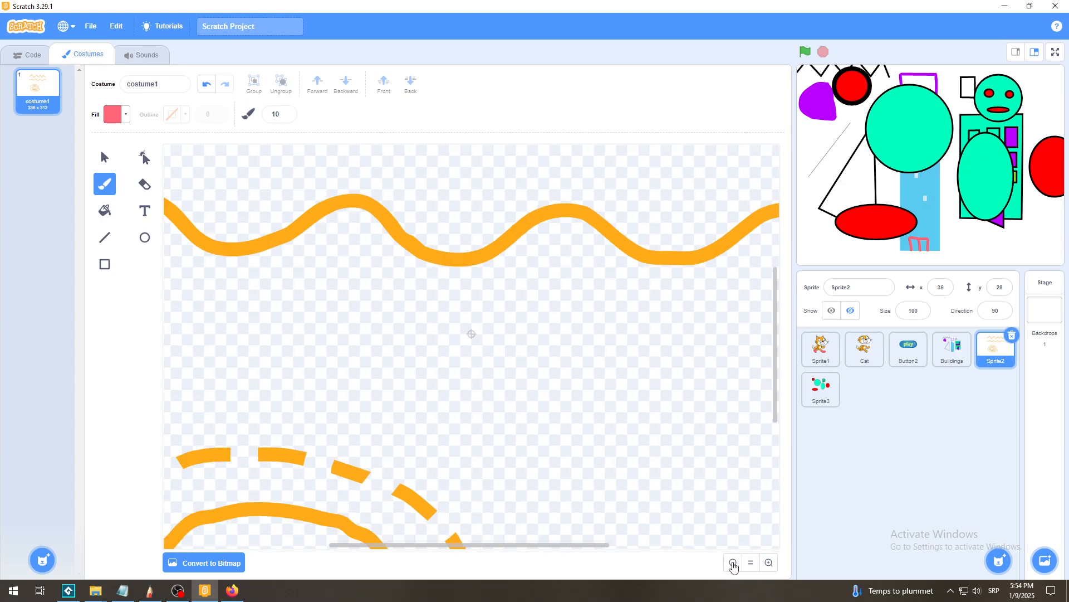
left_click(733, 563)
left_click(733, 563)
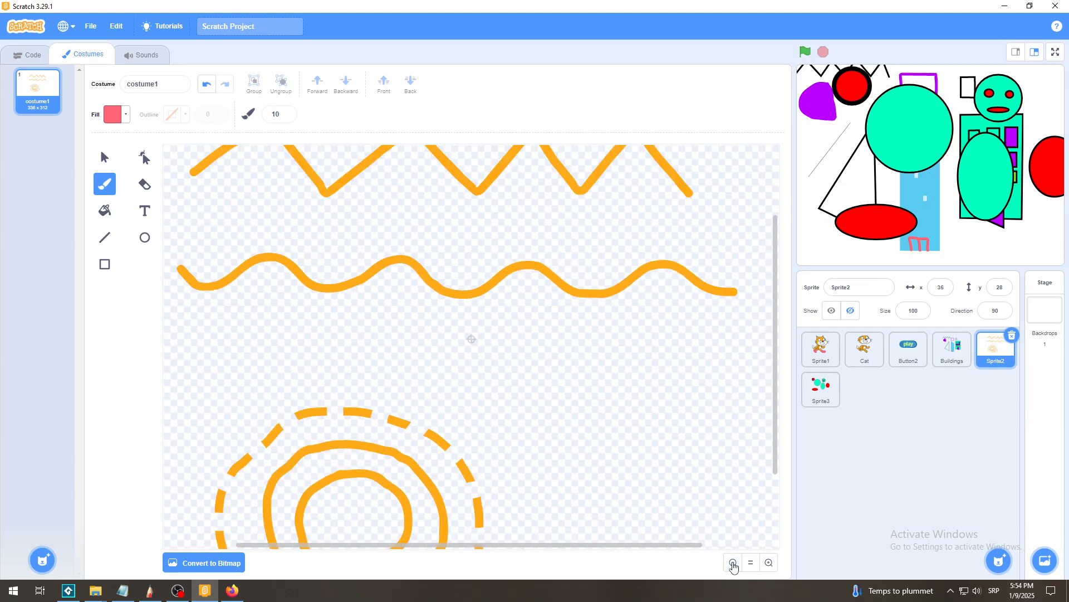
left_click(733, 562)
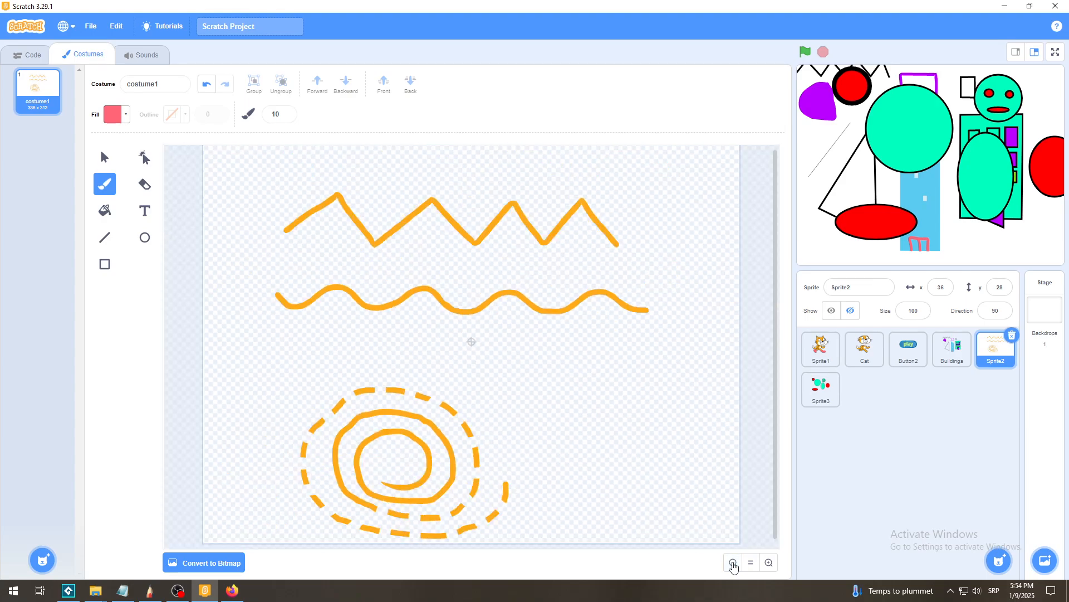
left_click(733, 562)
left_click(733, 562)
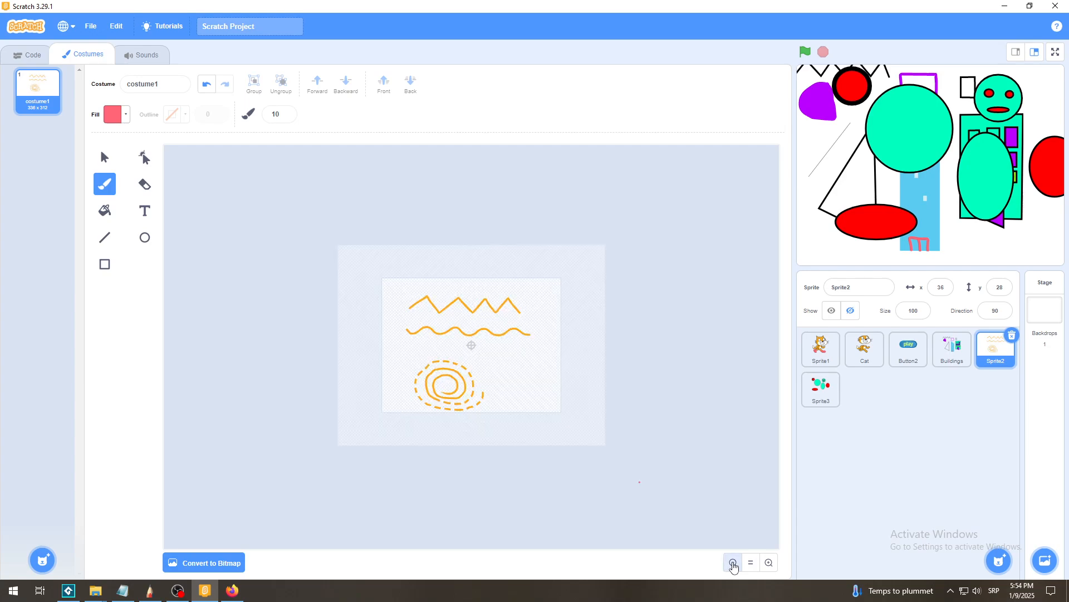
left_click(751, 562)
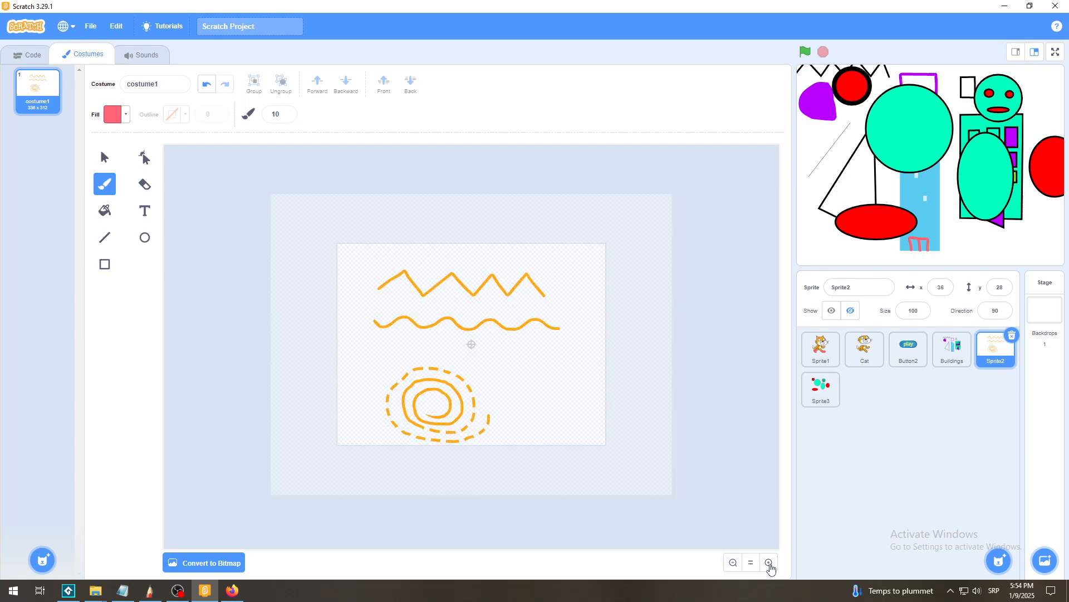
left_click(769, 562)
left_click(769, 563)
left_click(769, 563)
left_click(769, 562)
left_click(733, 564)
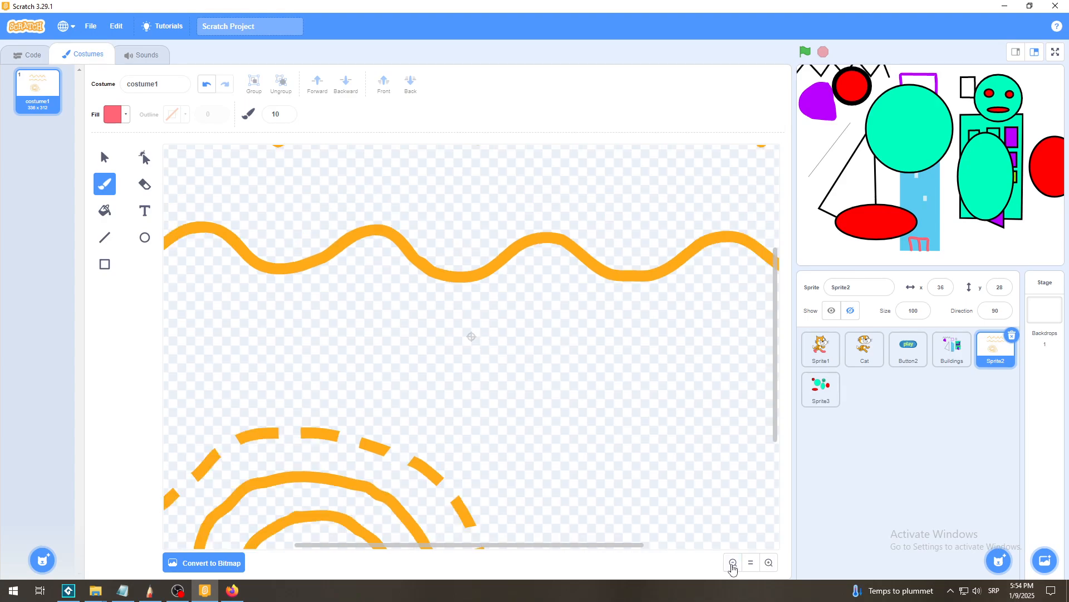
left_click(733, 564)
left_click(750, 564)
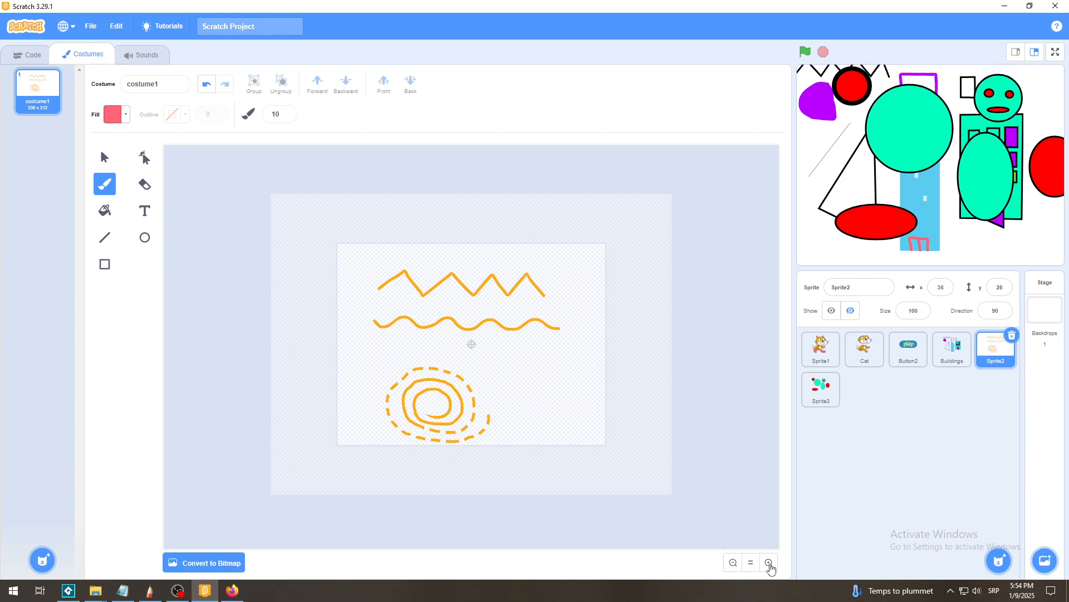
left_click(769, 563)
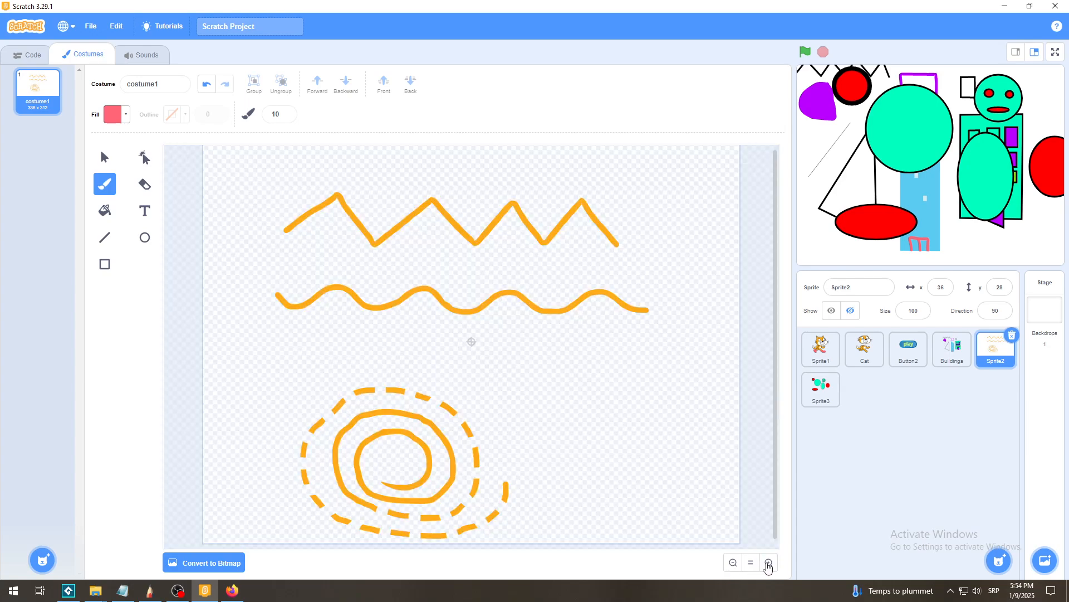
left_click(769, 564)
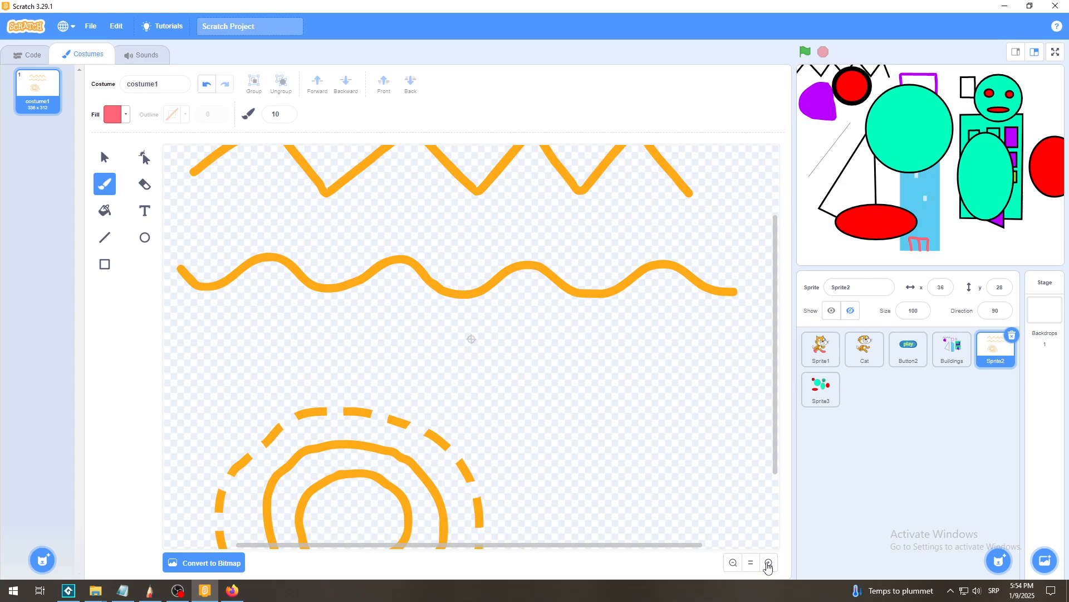
left_click(769, 563)
left_click(769, 564)
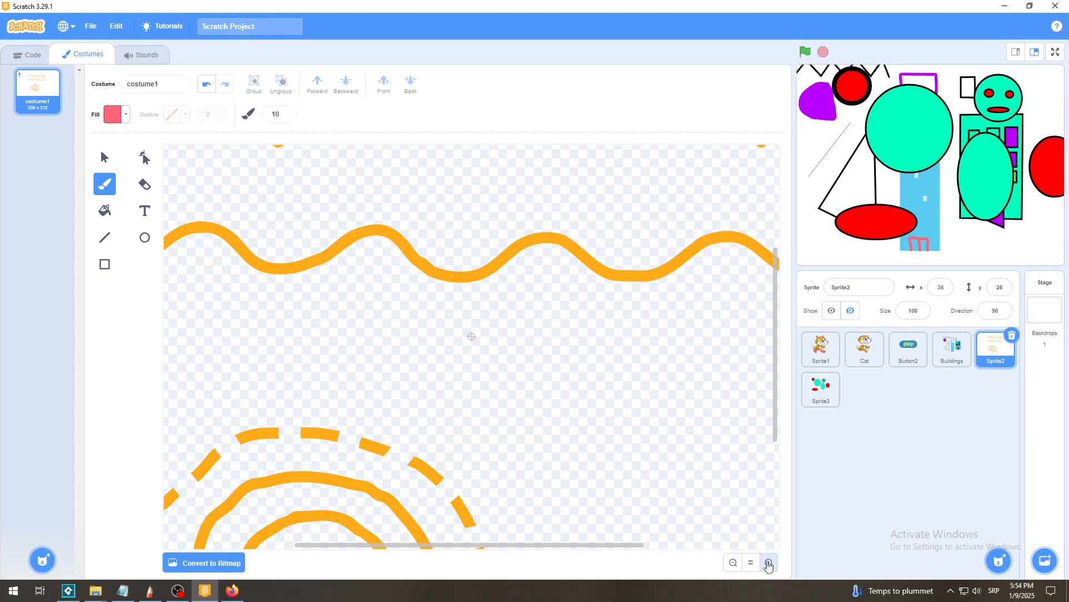
left_click(769, 563)
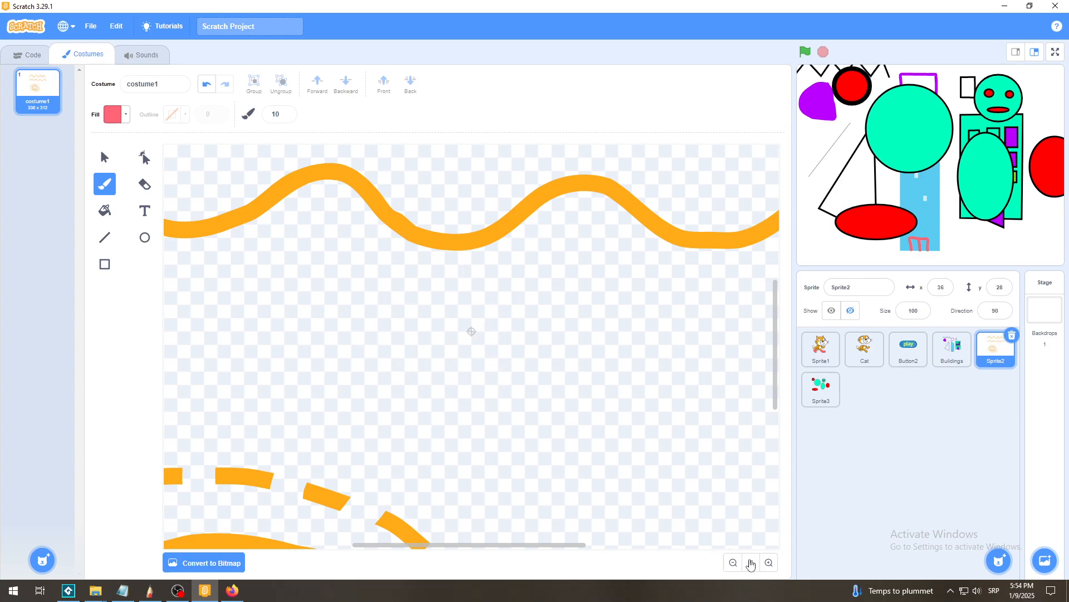
left_click(751, 562)
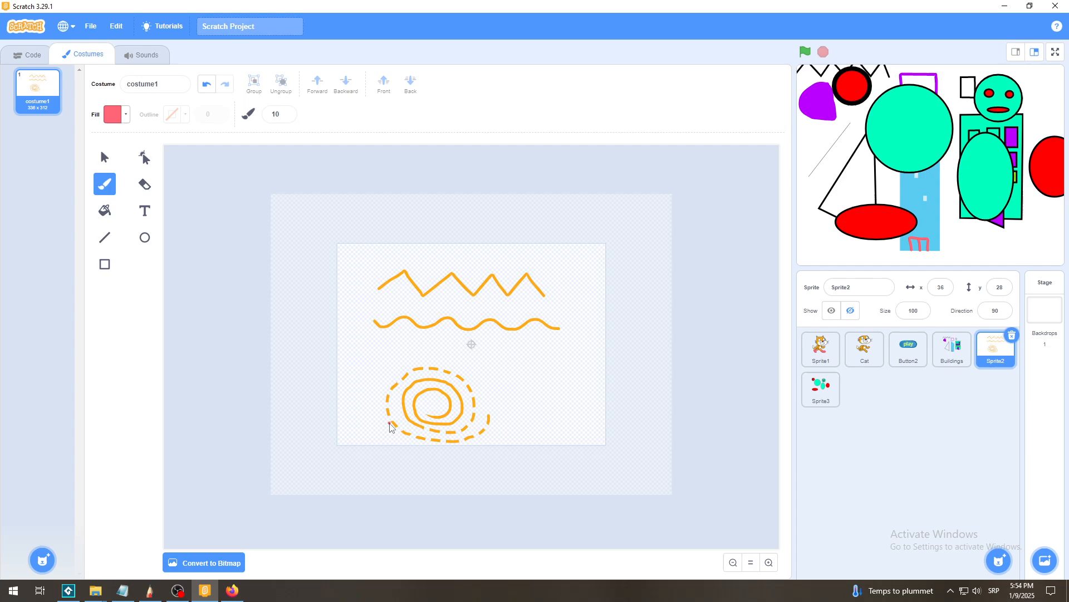
Try a short brush stroke across the spiral and undo it.
mouse_move(390, 426)
left_mouse_down()
mouse_move(444, 426)
mouse_move(350, 375)
mouse_move(462, 395)
mouse_move(446, 434)
mouse_move(415, 393)
mouse_move(438, 411)
left_mouse_up()
left_click(206, 88)
left_click(768, 563)
left_click(769, 562)
left_click(769, 563)
left_click(769, 562)
left_click(769, 563)
left_click(768, 563)
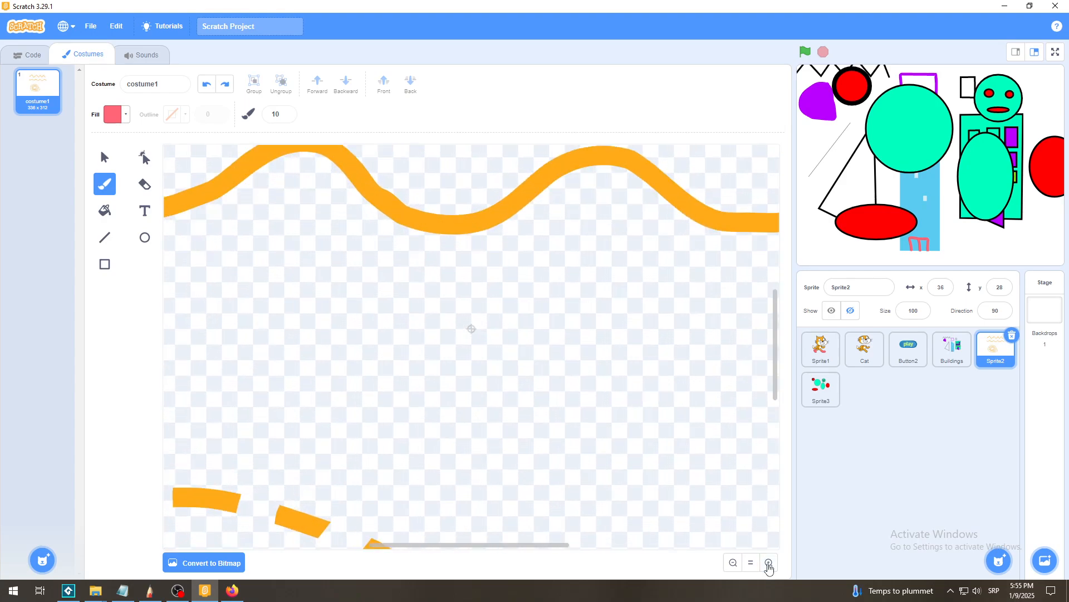
left_click(750, 563)
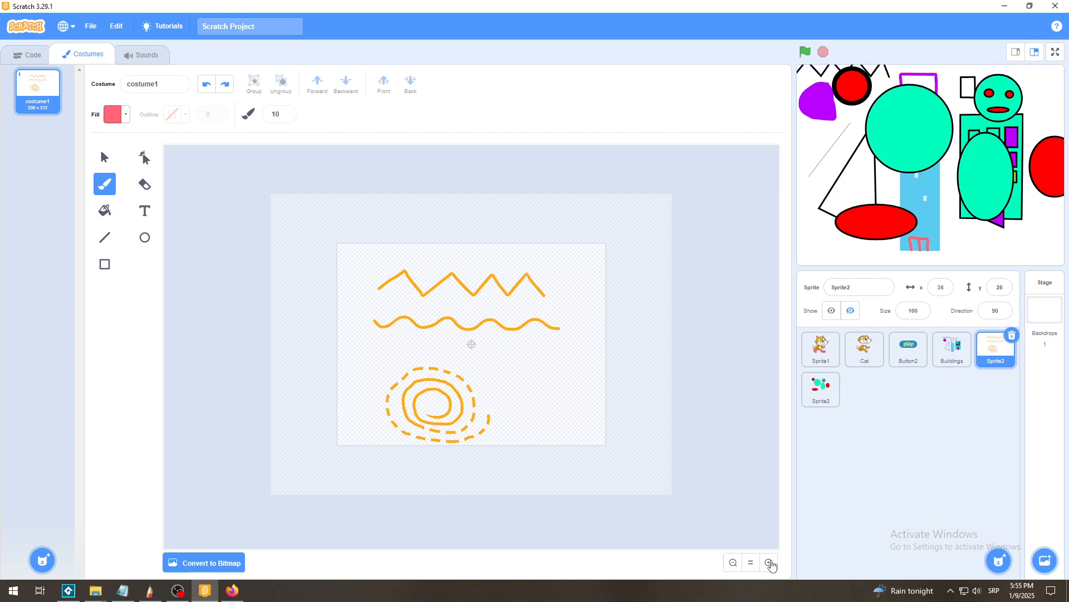
Activate the Eraser and set its size to 19 for working on the spiral.
left_click(771, 563)
left_click(771, 563)
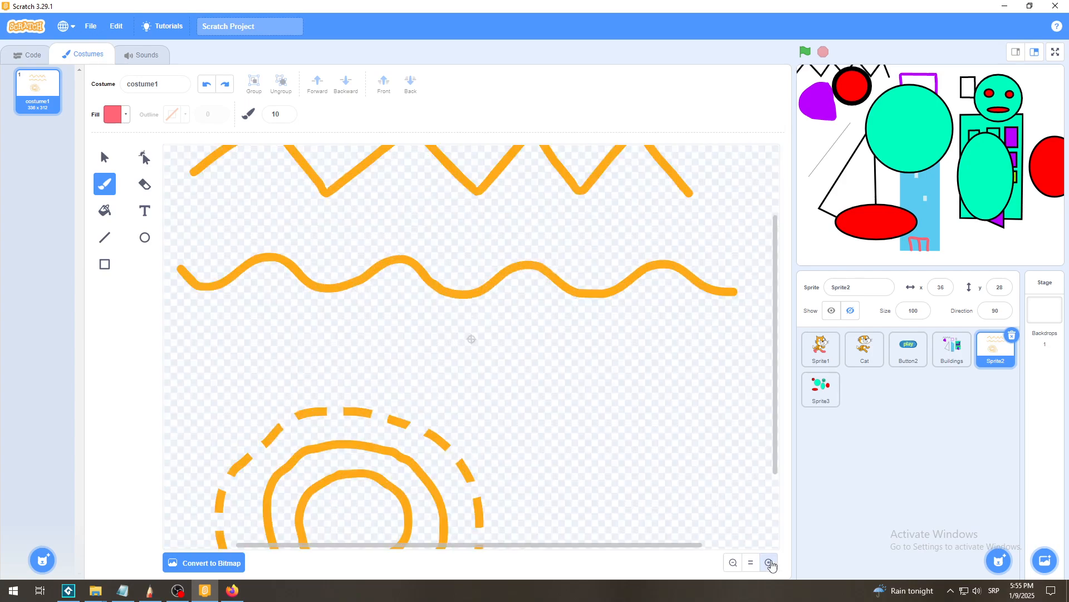
left_click(771, 564)
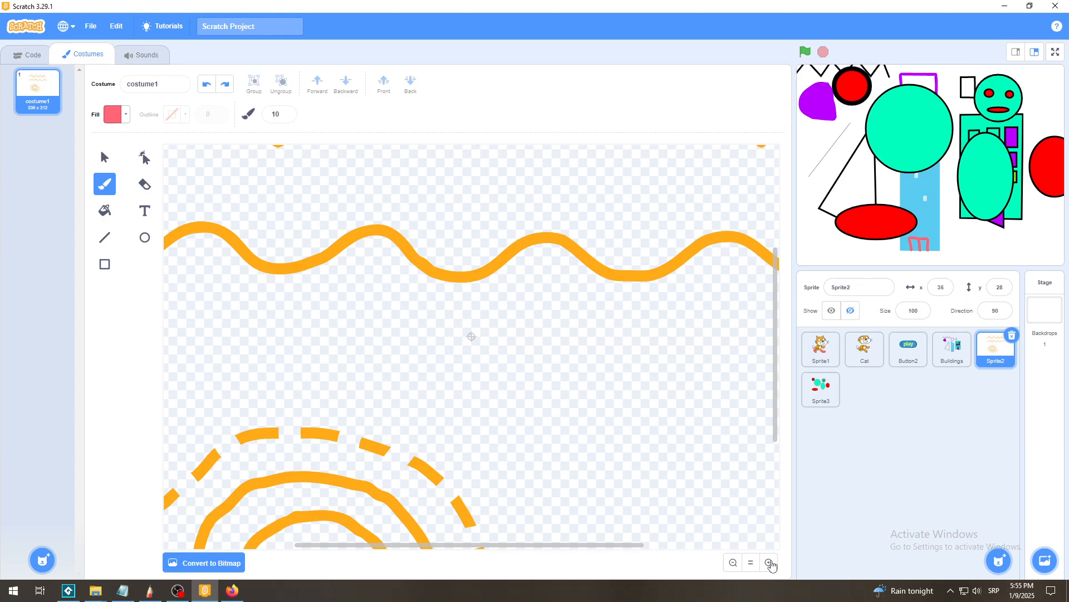
left_click(770, 563)
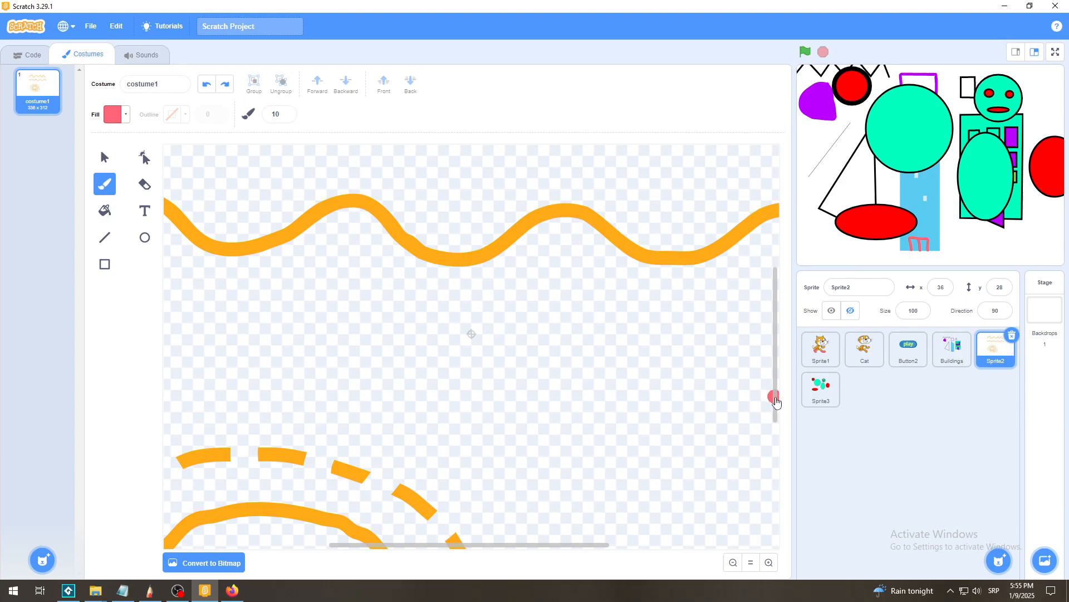
mouse_move(775, 399)
left_mouse_down()
mouse_move(780, 442)
mouse_move(771, 303)
mouse_move(792, 473)
mouse_move(783, 366)
mouse_move(783, 466)
left_mouse_up()
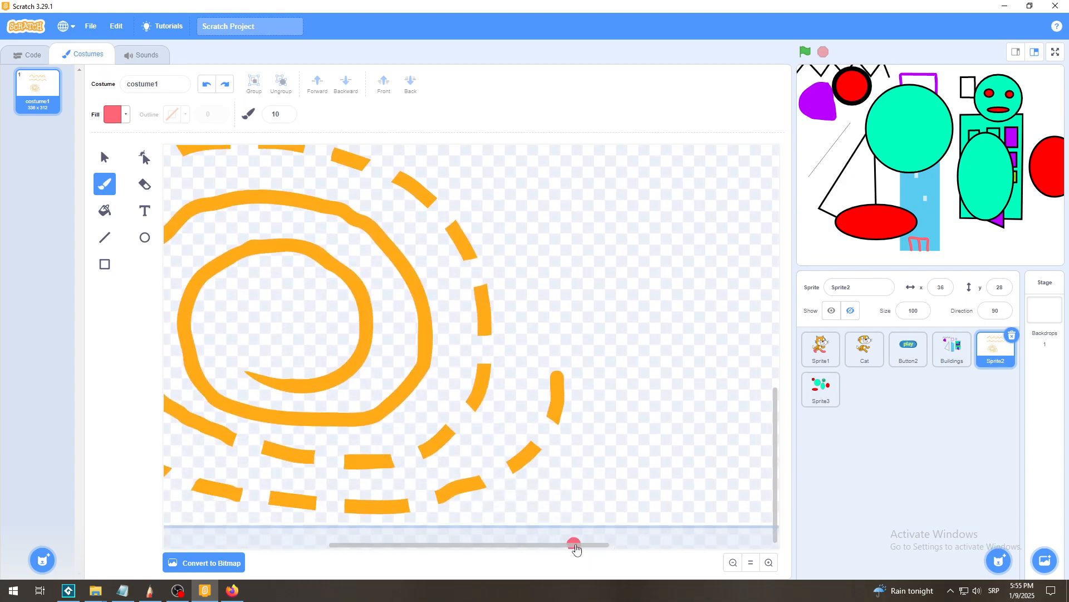
left_click_drag(574, 544, 544, 552)
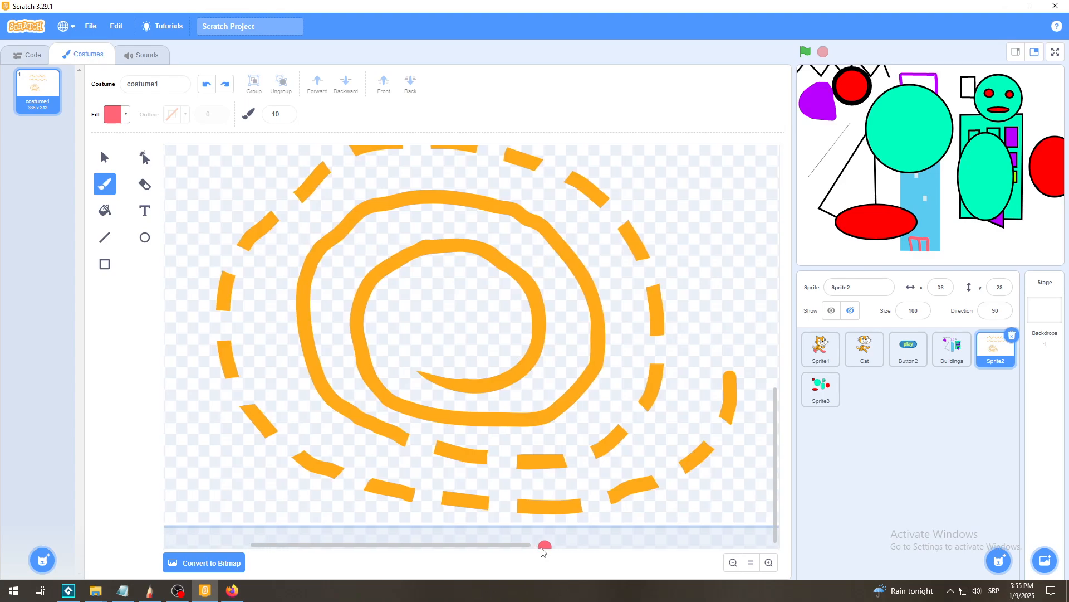
left_click(144, 183)
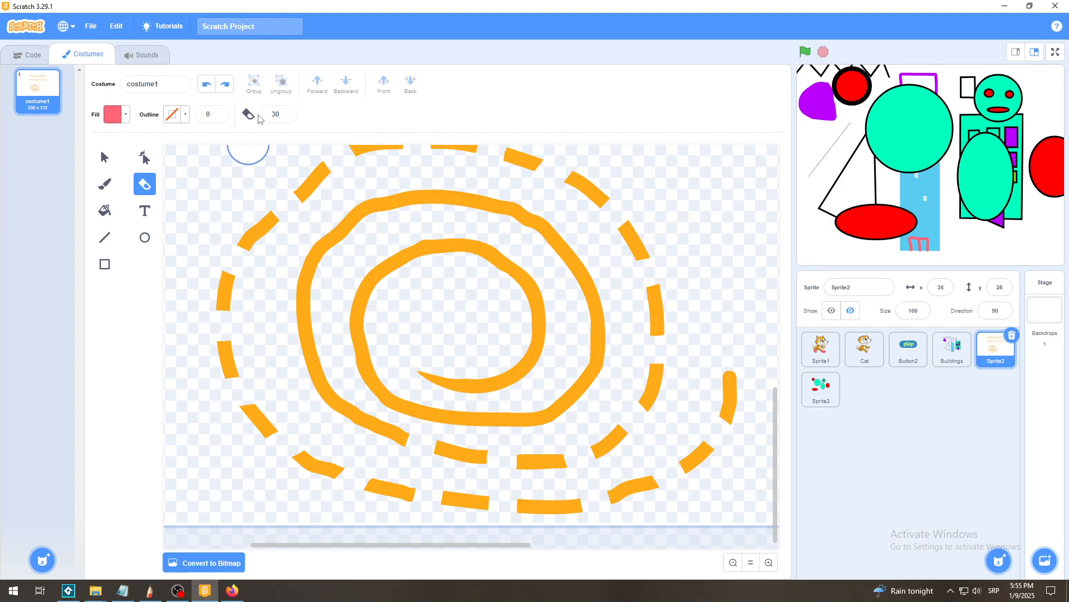
left_click(285, 119)
left_click(286, 118)
left_click(286, 118)
left_click(286, 118)
left_click(286, 118)
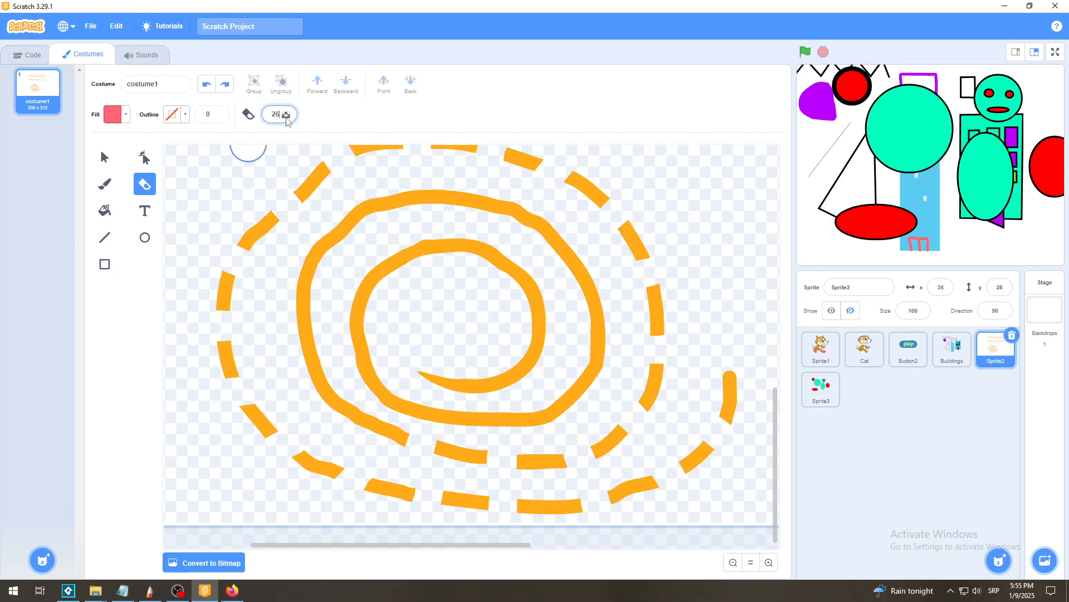
left_click(286, 118)
left_click(286, 118)
left_click(287, 118)
left_click(287, 118)
left_click(286, 118)
left_click(287, 118)
left_click(286, 118)
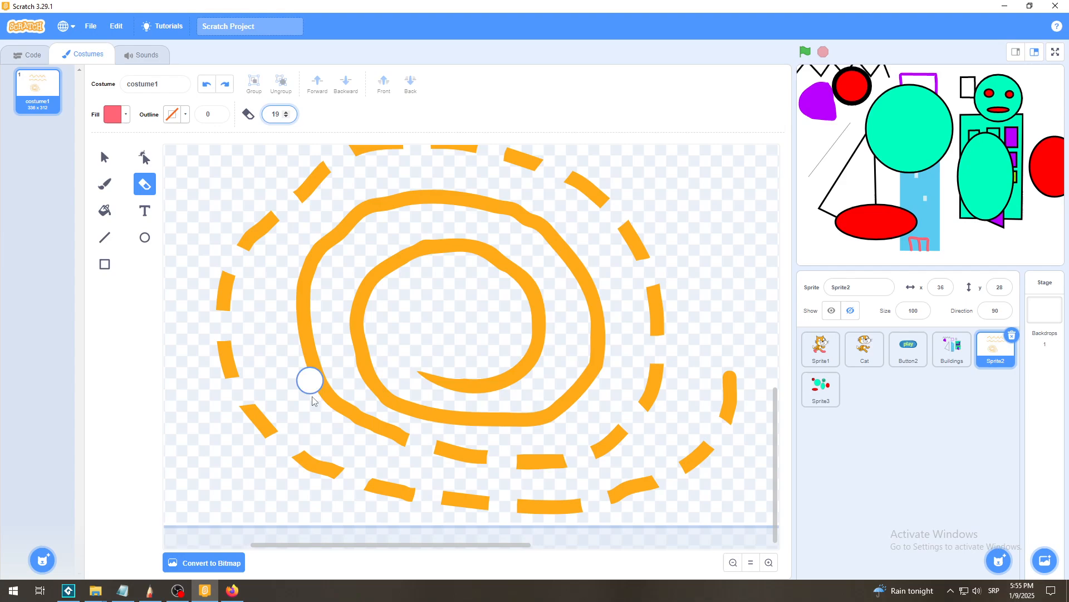
Erase gaps along the left and upper parts of the spiral's middle turn to make them dashed.
left_click_drag(364, 424, 349, 418)
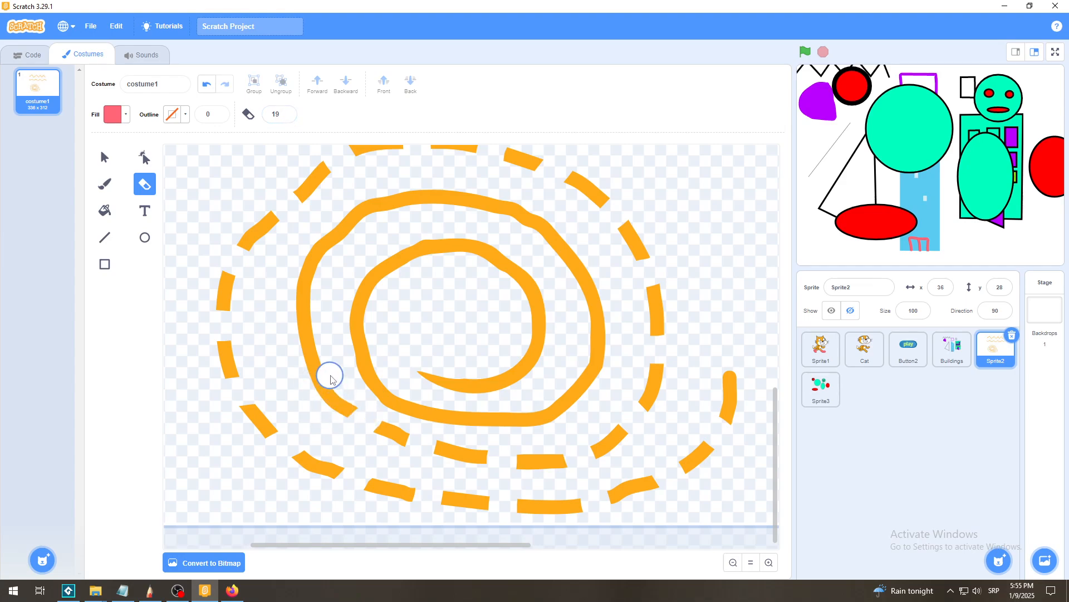
mouse_move(332, 365)
left_mouse_down()
mouse_move(303, 358)
mouse_move(318, 296)
mouse_move(294, 295)
mouse_move(336, 255)
mouse_move(339, 239)
mouse_move(325, 227)
mouse_move(336, 226)
left_mouse_up()
left_click_drag(405, 221, 389, 192)
mouse_move(462, 215)
left_mouse_down()
mouse_move(460, 189)
mouse_move(475, 200)
left_mouse_up()
left_click_drag(517, 233, 528, 219)
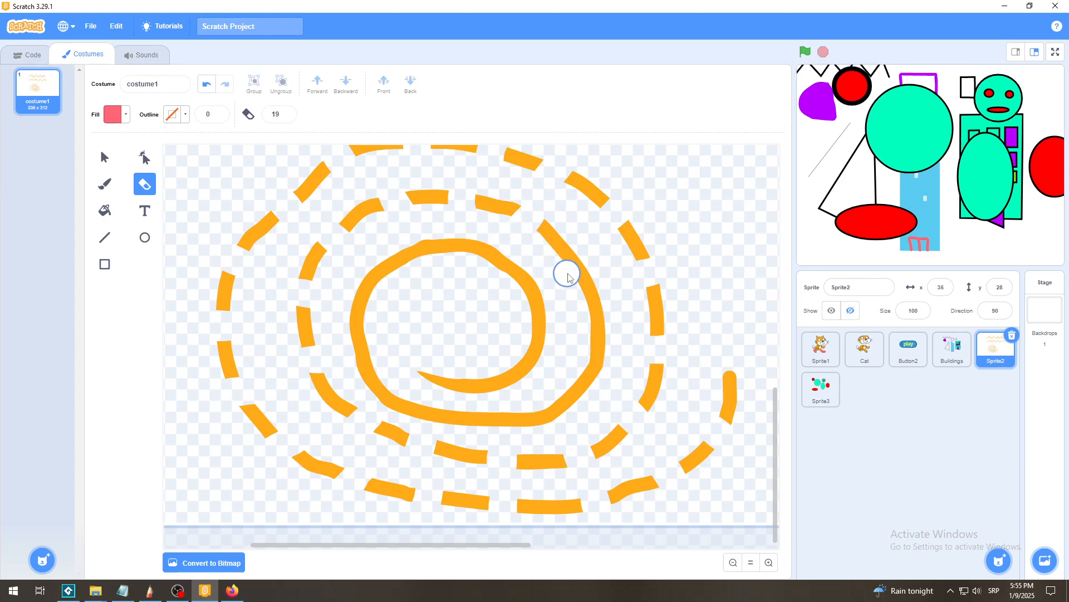
Erase gaps along the right and lower parts of the spiral's middle turn to continue the dashes.
left_click_drag(561, 274, 596, 258)
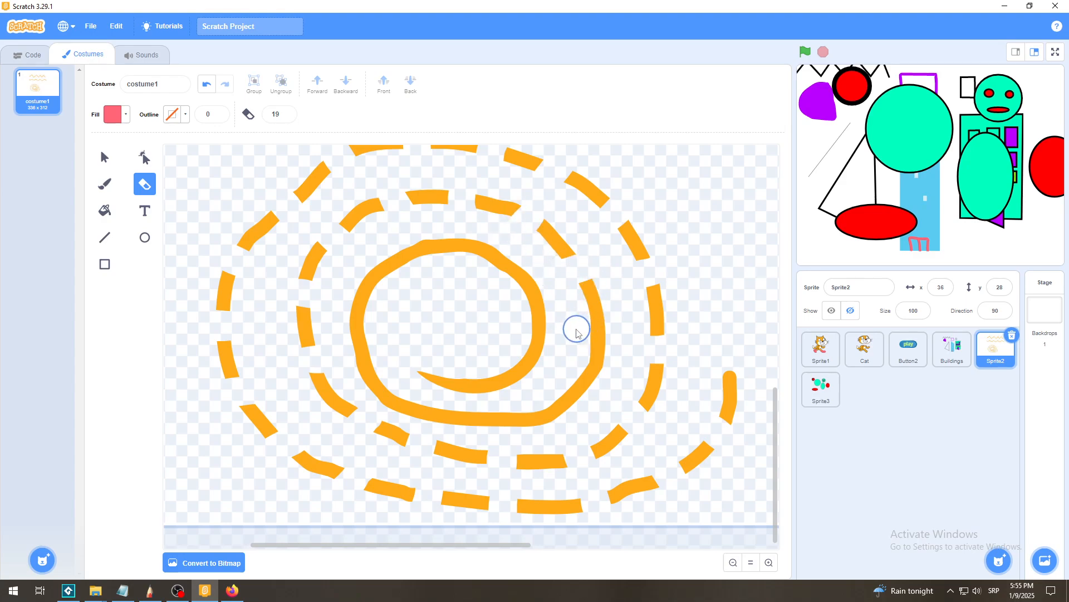
left_click_drag(575, 326, 611, 327)
left_click_drag(563, 378, 582, 404)
left_click_drag(511, 402, 511, 424)
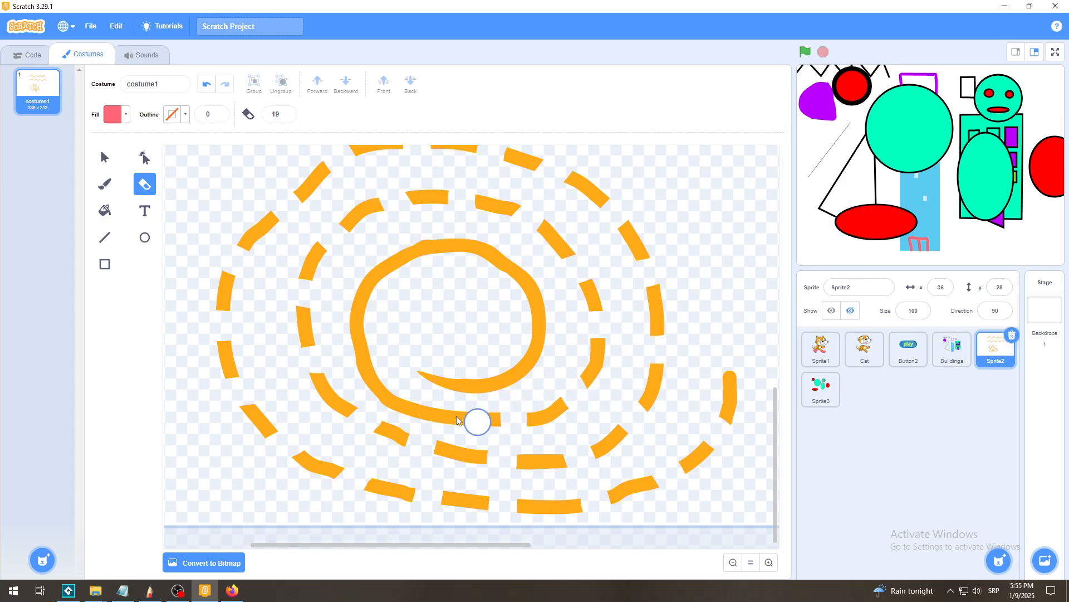
left_click_drag(439, 410, 452, 425)
Erase gaps around the innermost turn up to the spiral's end so that it is dashed throughout.
mouse_move(399, 384)
left_mouse_down()
mouse_move(384, 399)
mouse_move(389, 349)
mouse_move(362, 349)
mouse_move(358, 308)
mouse_move(399, 287)
mouse_move(384, 265)
mouse_move(461, 279)
mouse_move(444, 254)
mouse_move(455, 241)
mouse_move(478, 286)
mouse_move(513, 263)
left_mouse_up()
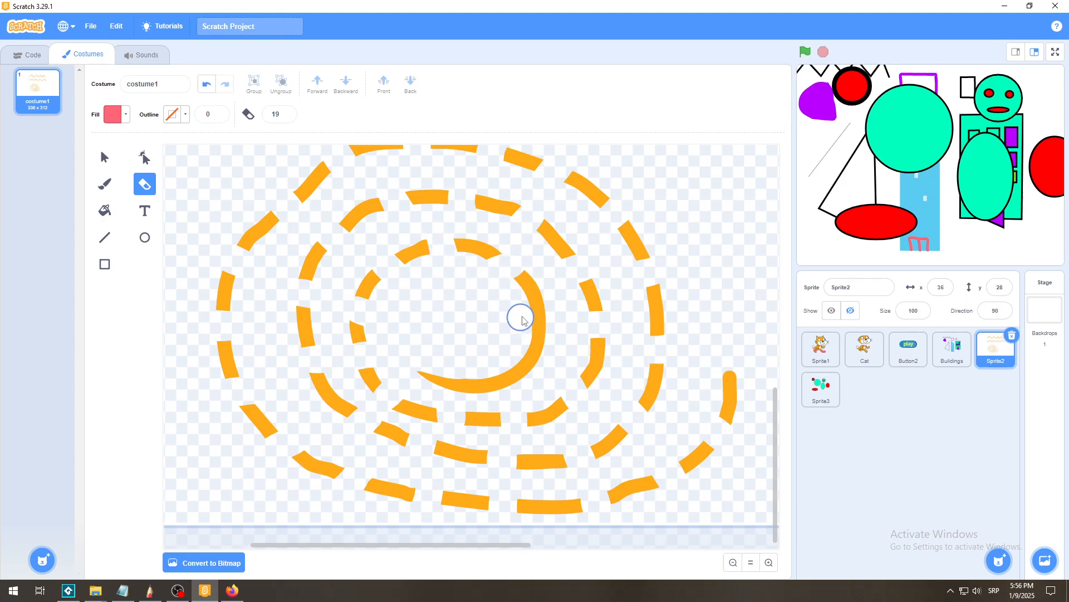
left_click_drag(515, 313, 549, 310)
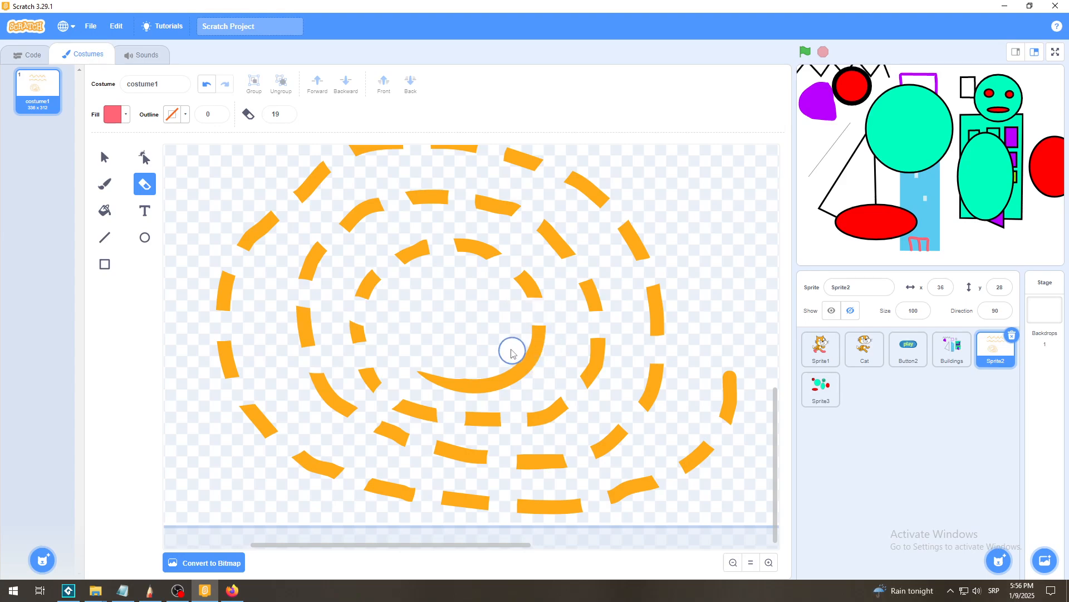
mouse_move(527, 372)
left_mouse_down()
mouse_move(470, 363)
mouse_move(477, 394)
left_mouse_up()
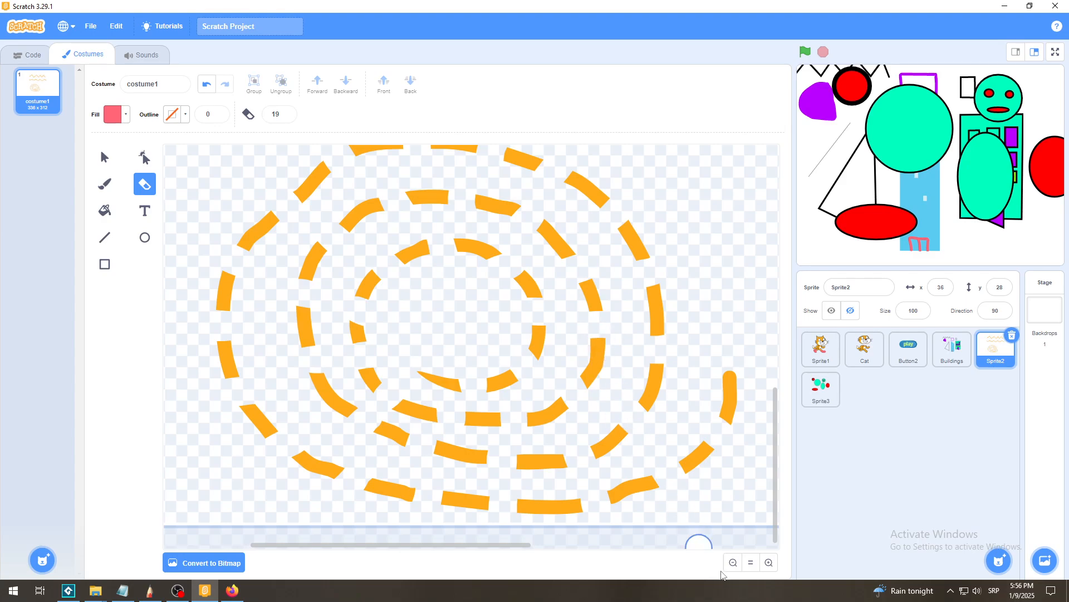
left_click(751, 563)
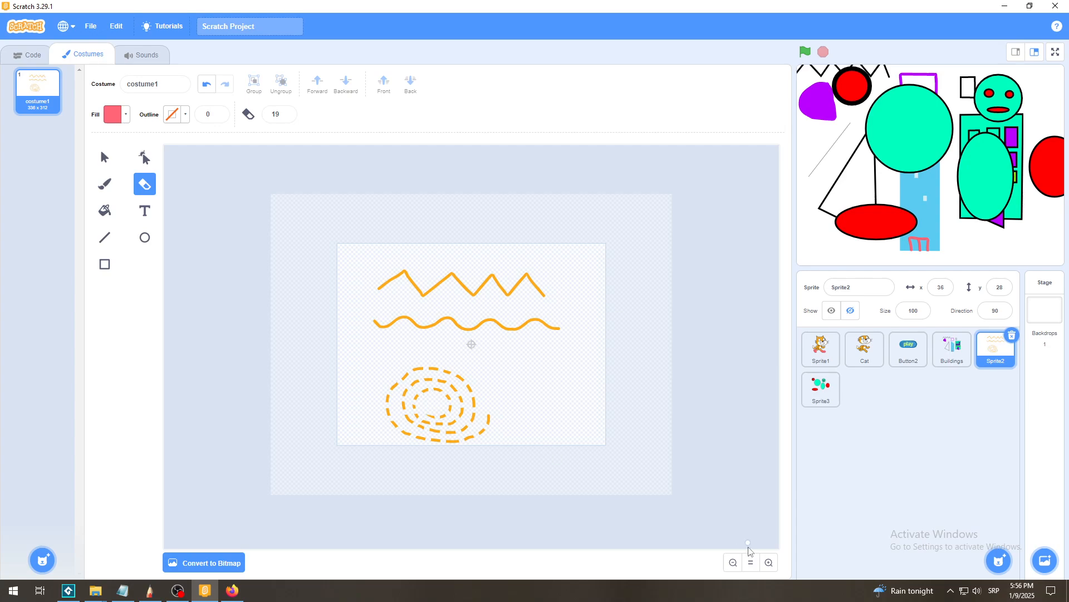
left_click(770, 564)
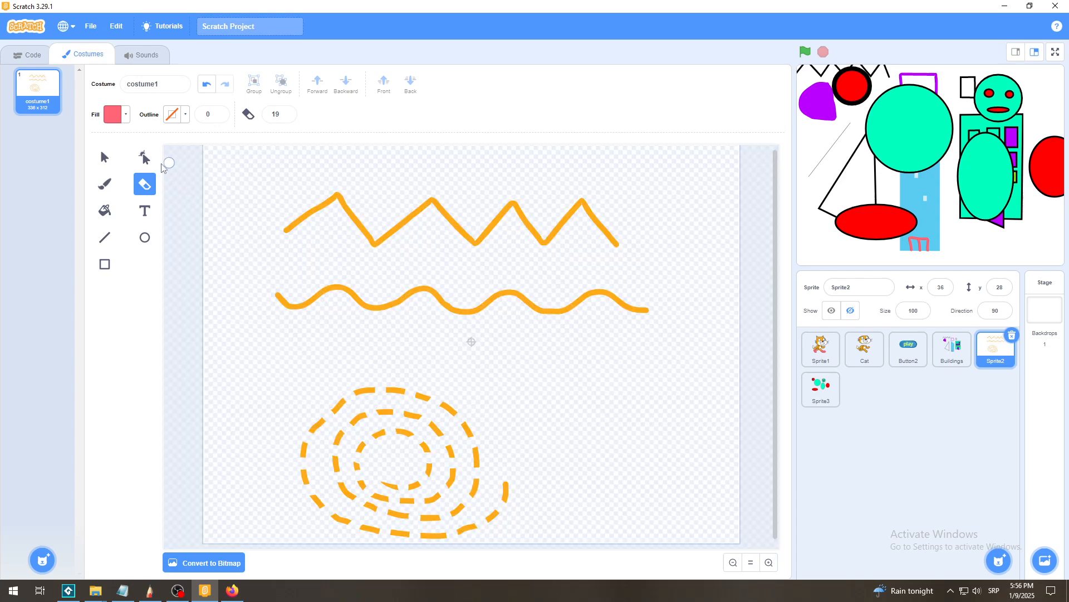
Activate the Select tool, hide Buildings and Sprite3 on the stage, and show Sprite2.
left_click(105, 162)
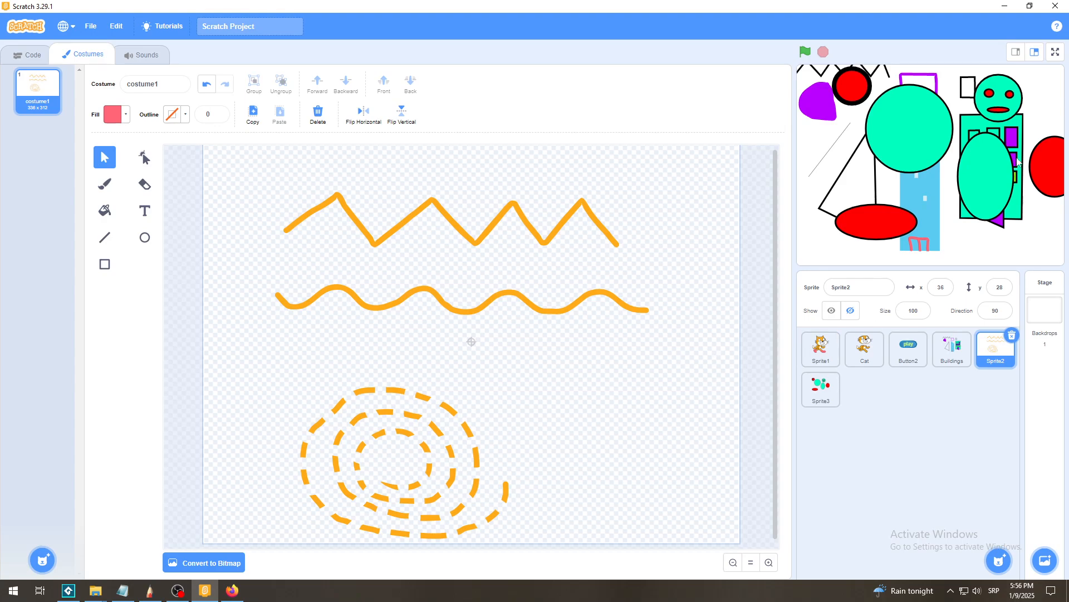
left_click(953, 356)
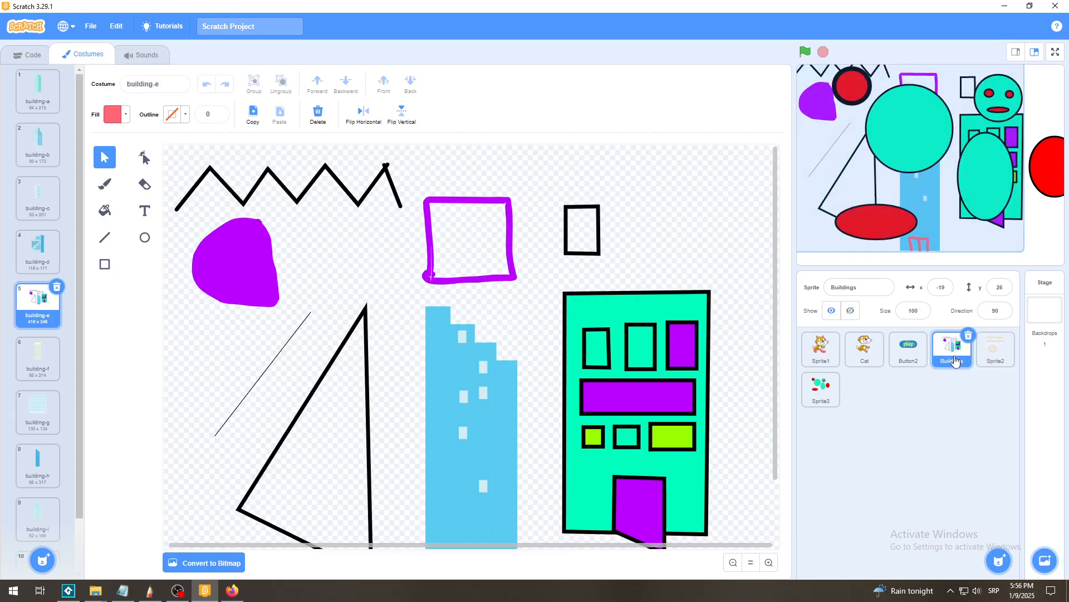
left_click(850, 311)
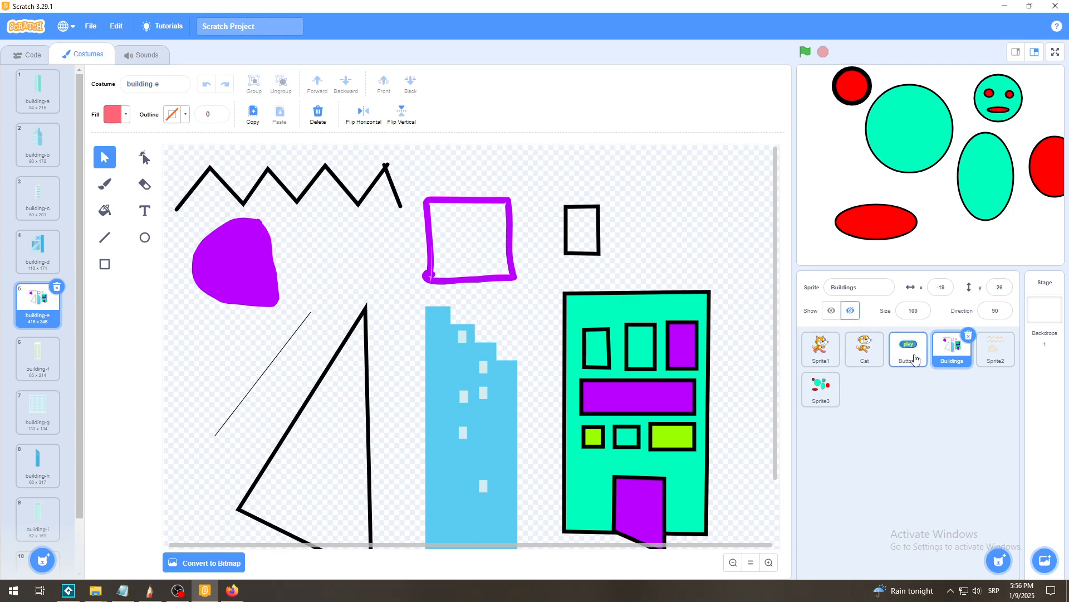
left_click(818, 389)
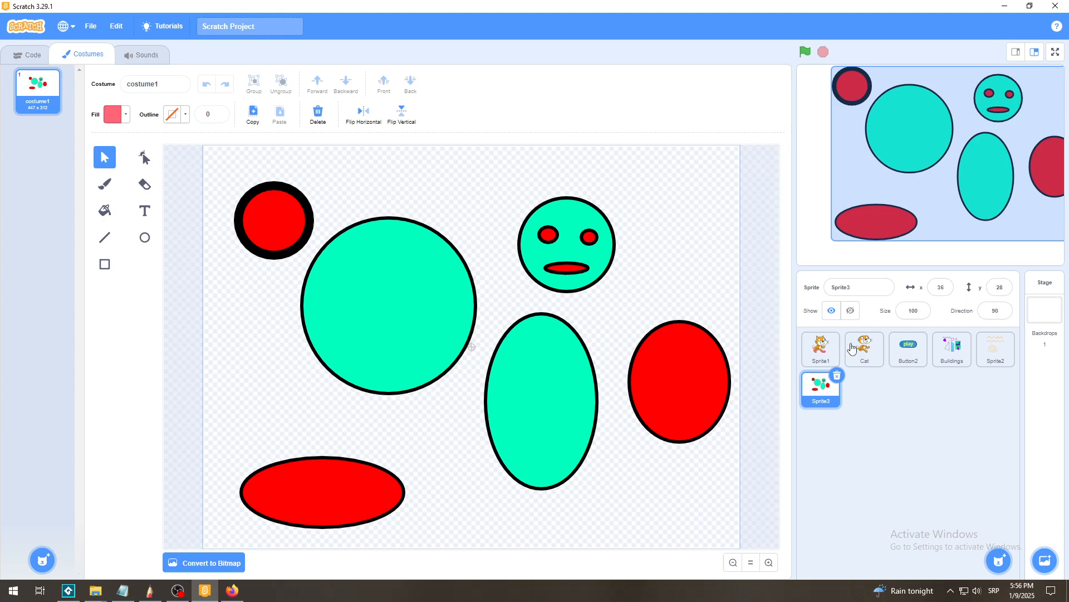
left_click(850, 317)
left_click(995, 348)
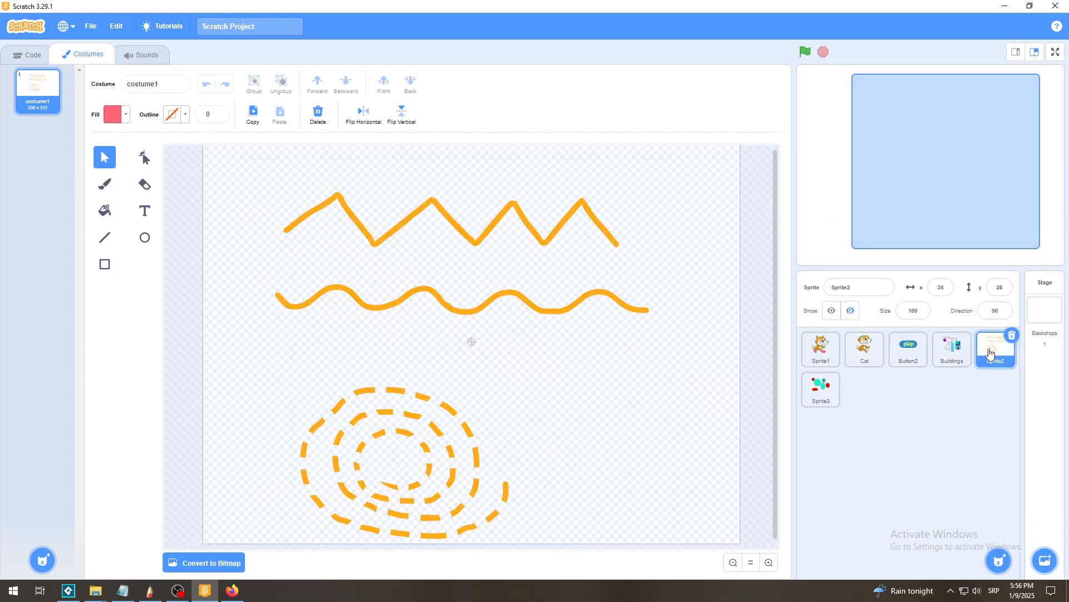
left_click(836, 313)
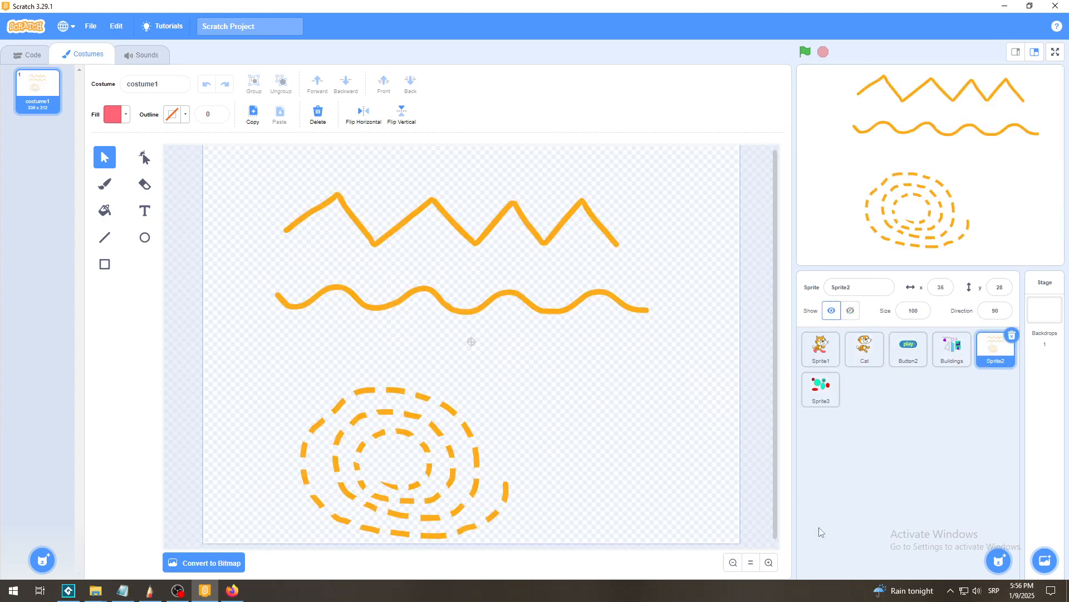
View the Sprite2 drawing in full screen, on the small stage, and back on the large stage.
left_click(752, 563)
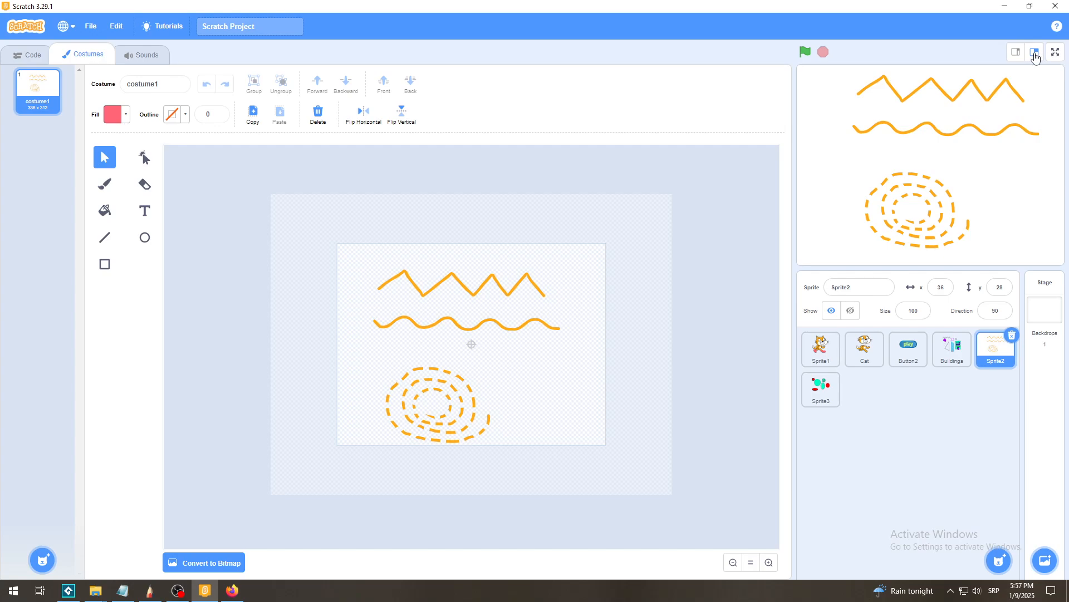
left_click(1054, 54)
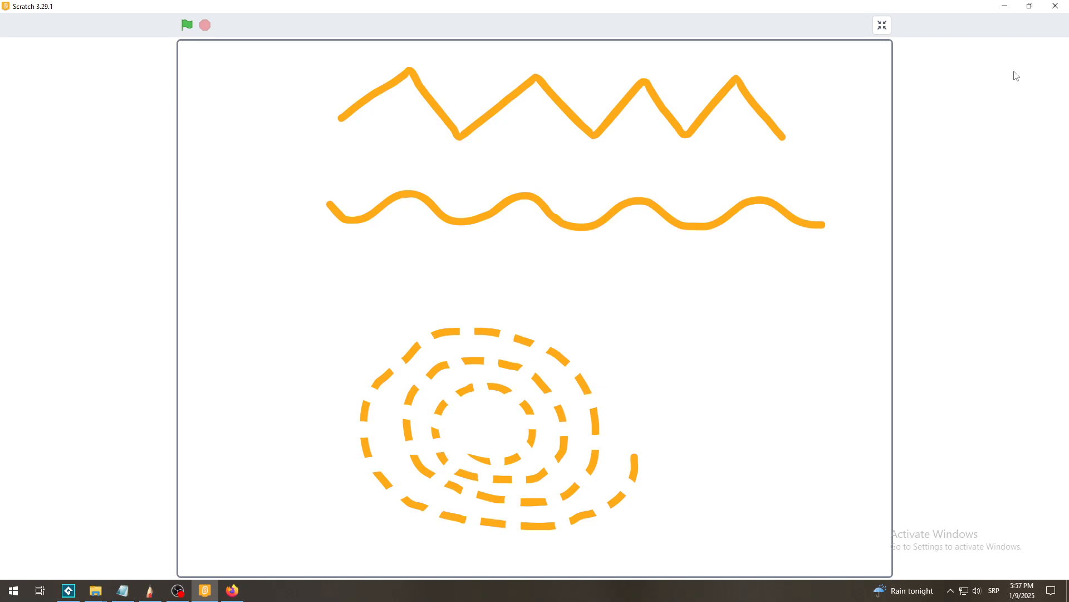
left_click(882, 26)
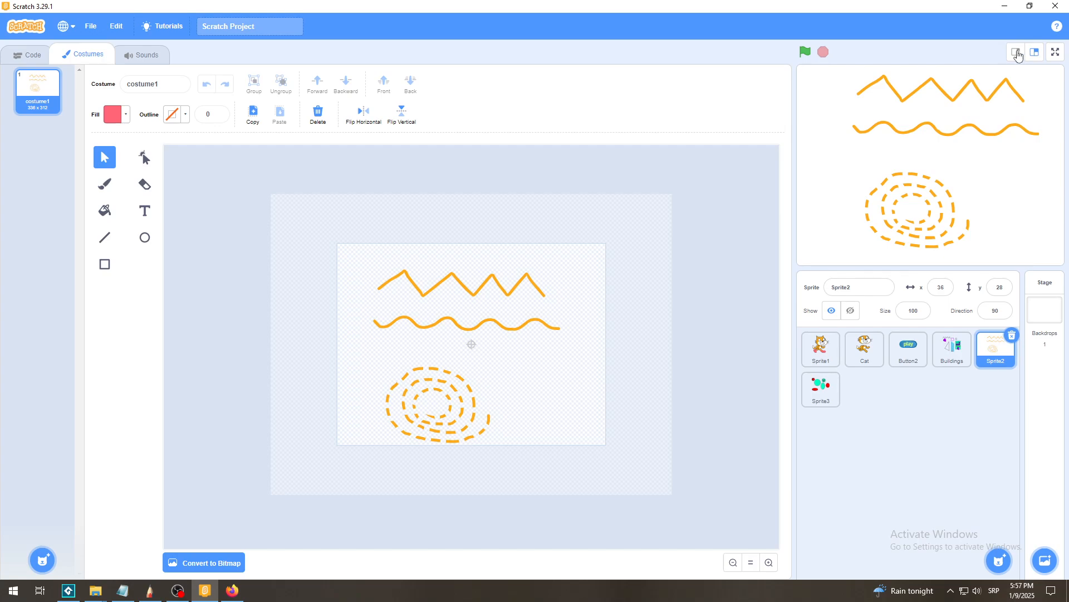
left_click(1016, 54)
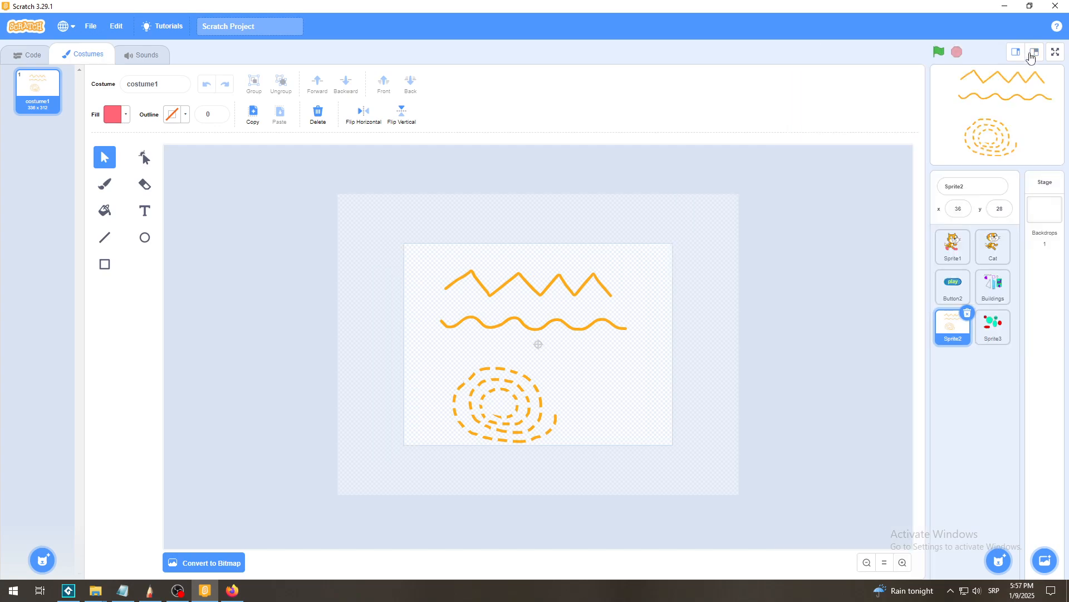
left_click(1034, 53)
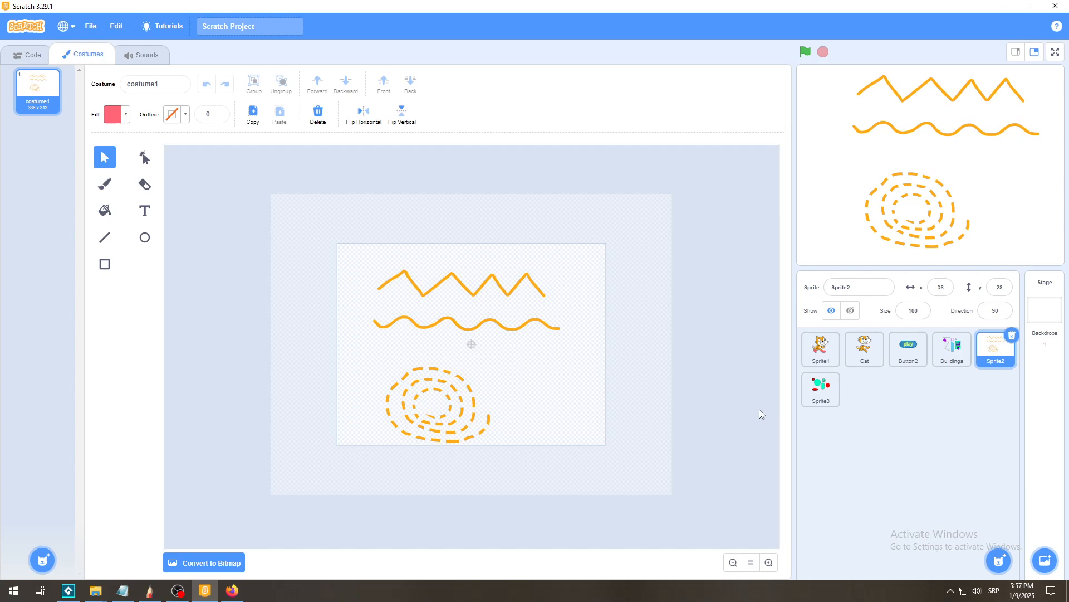
left_click(769, 563)
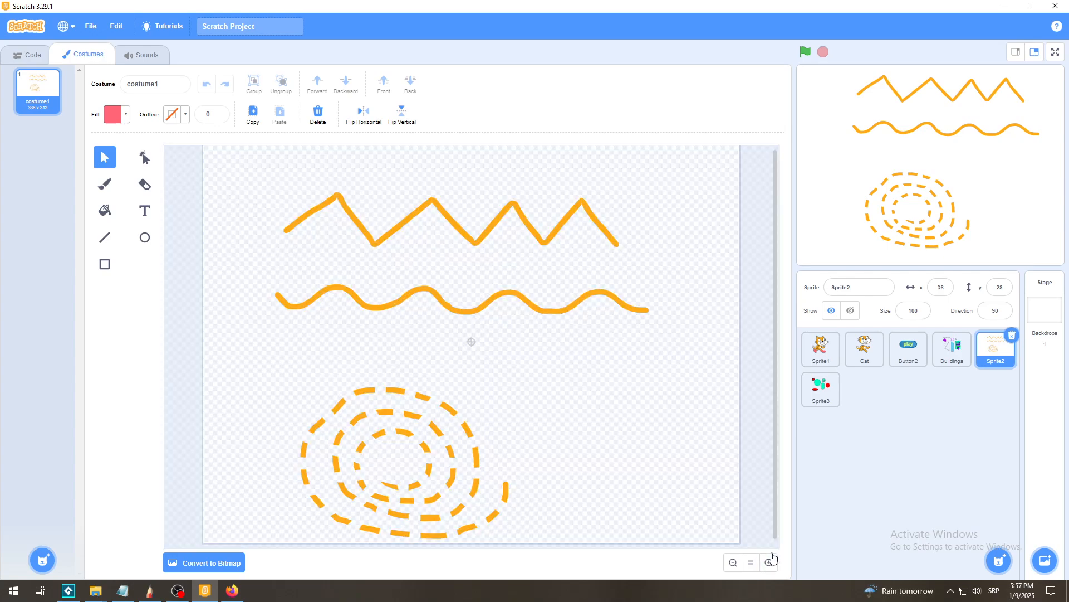
Open costume1 of Sprite1 at its pink shoes and set the fill colour's brightness to 84.
left_click(833, 365)
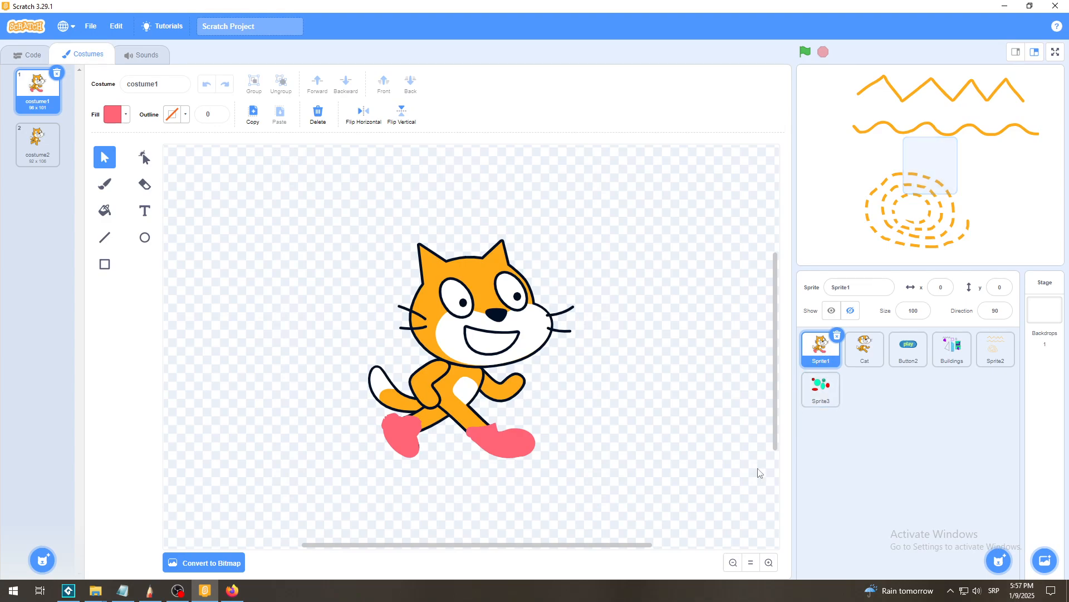
left_click(769, 562)
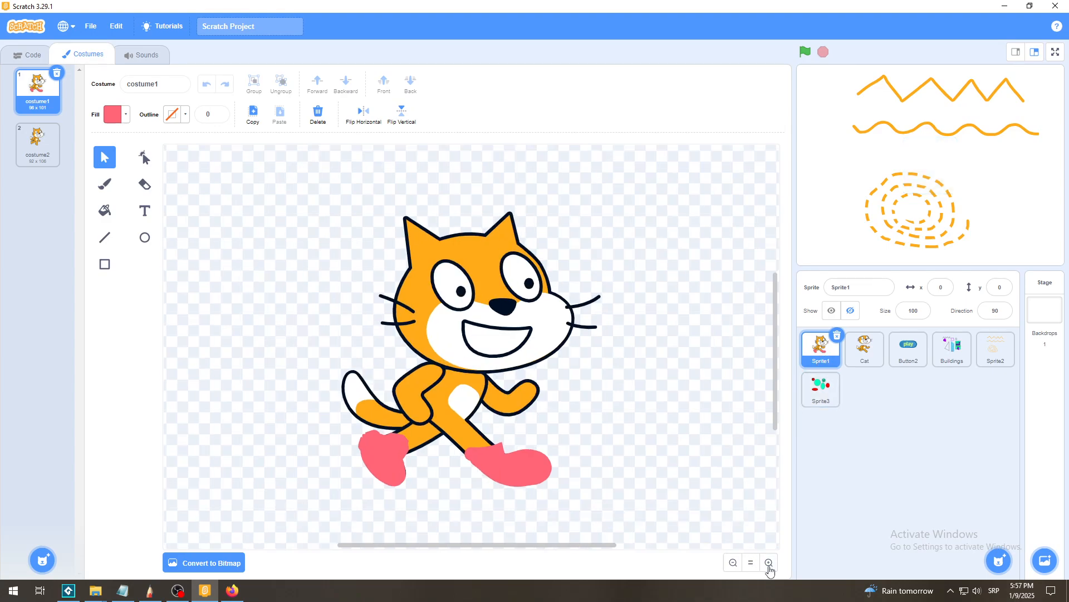
left_click(769, 562)
left_click(769, 563)
left_click(769, 564)
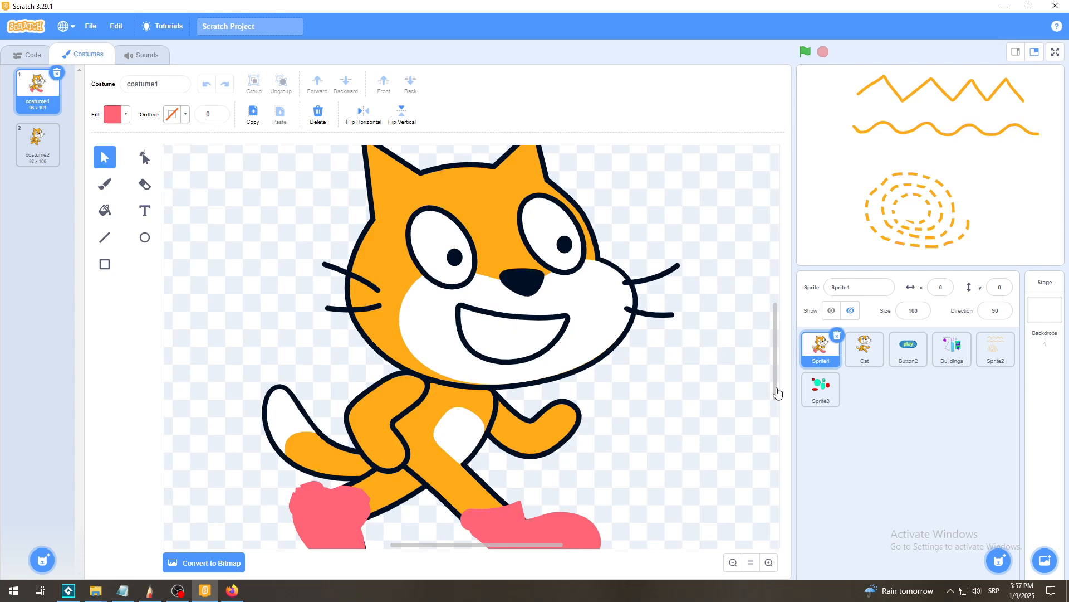
scroll(779, 401, "down", 5)
scroll(780, 414, "up", 1)
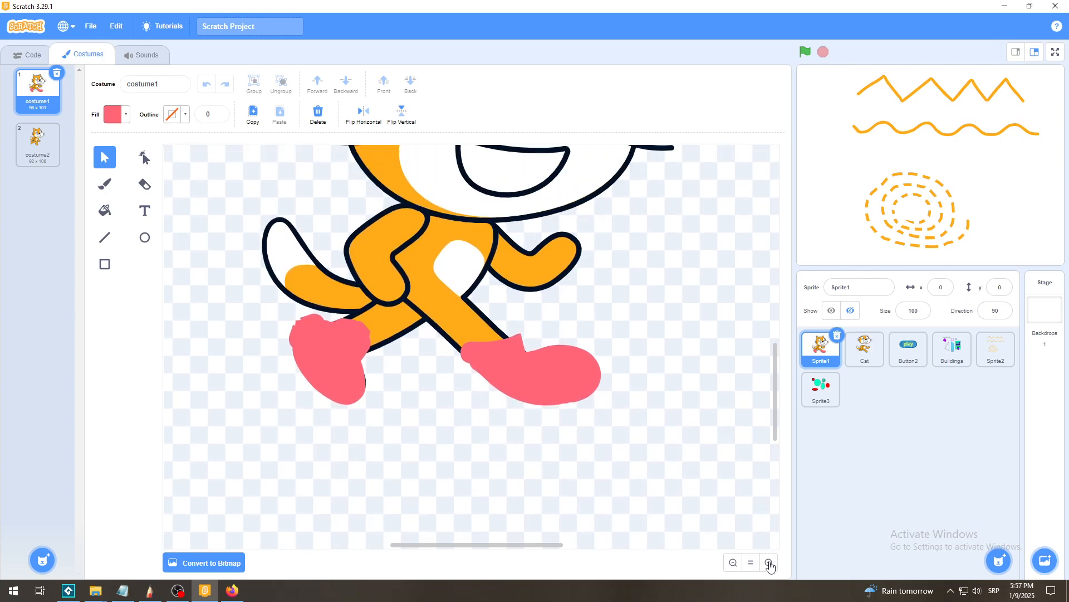
left_click(769, 563)
left_click(769, 564)
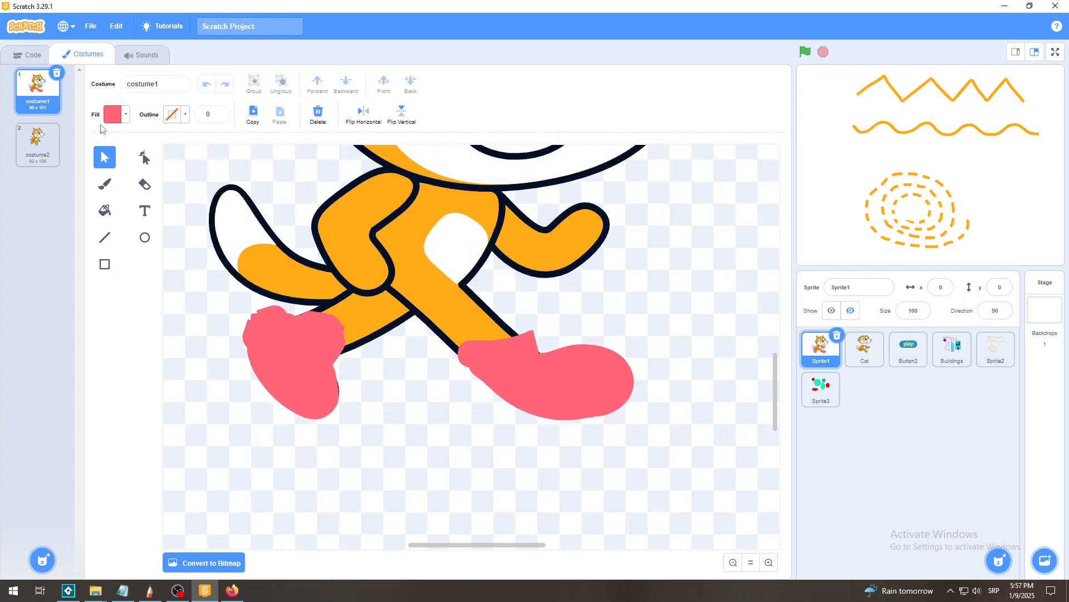
left_click(114, 115)
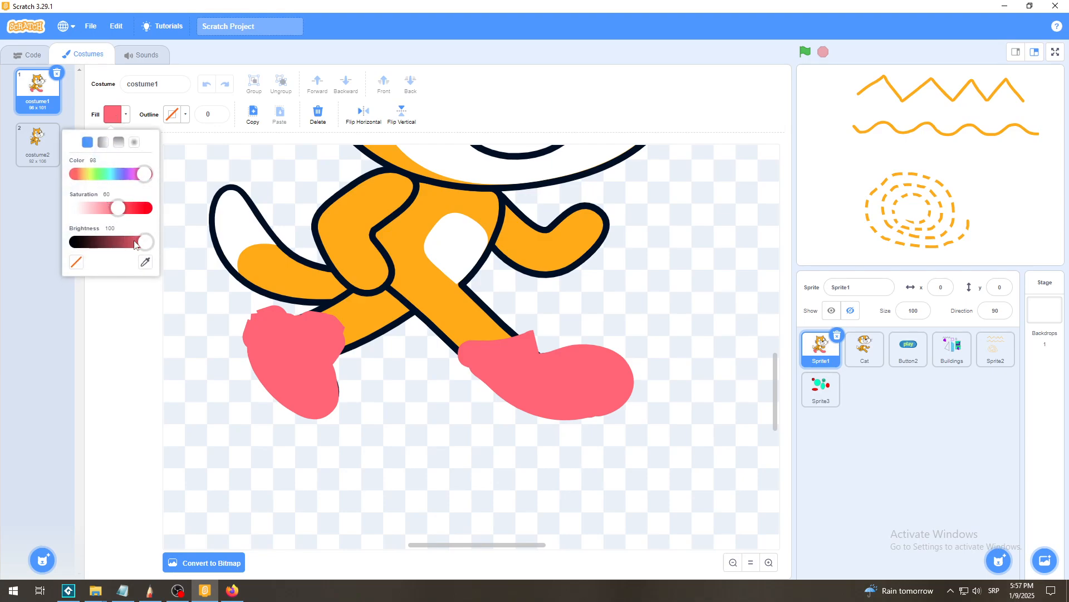
left_click_drag(141, 247, 130, 246)
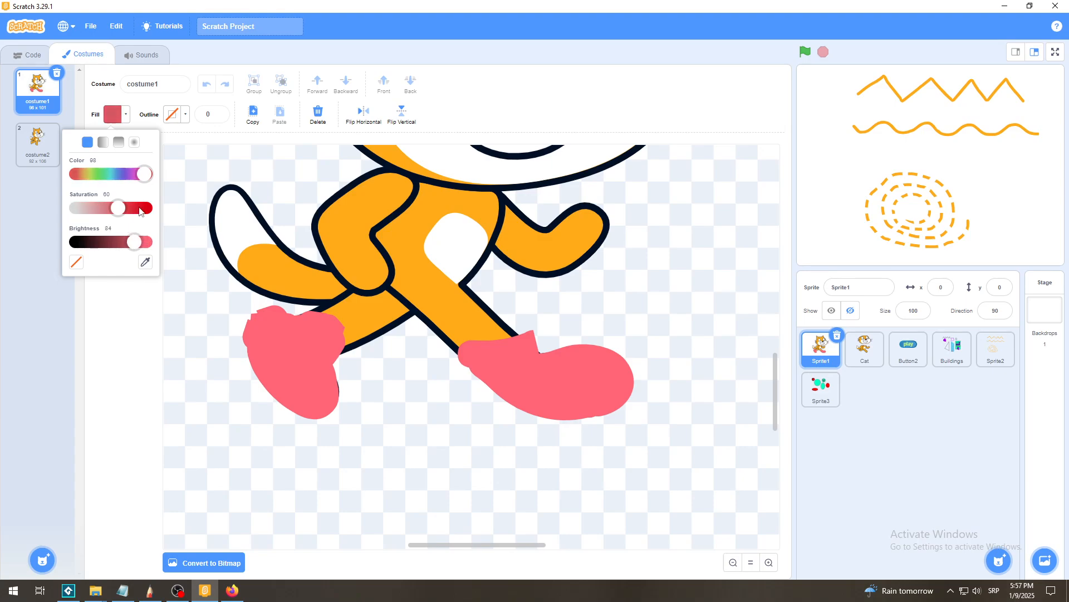
left_click(546, 26)
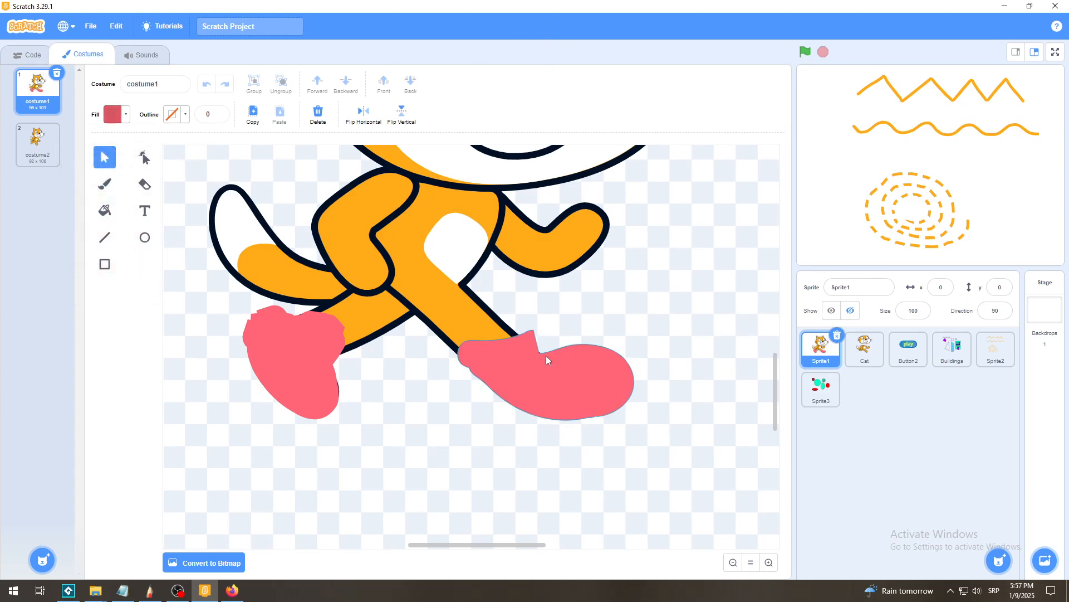
Paint two short darker stripes on each pink shoe of the cat using the Brush at size 5.
left_click(105, 184)
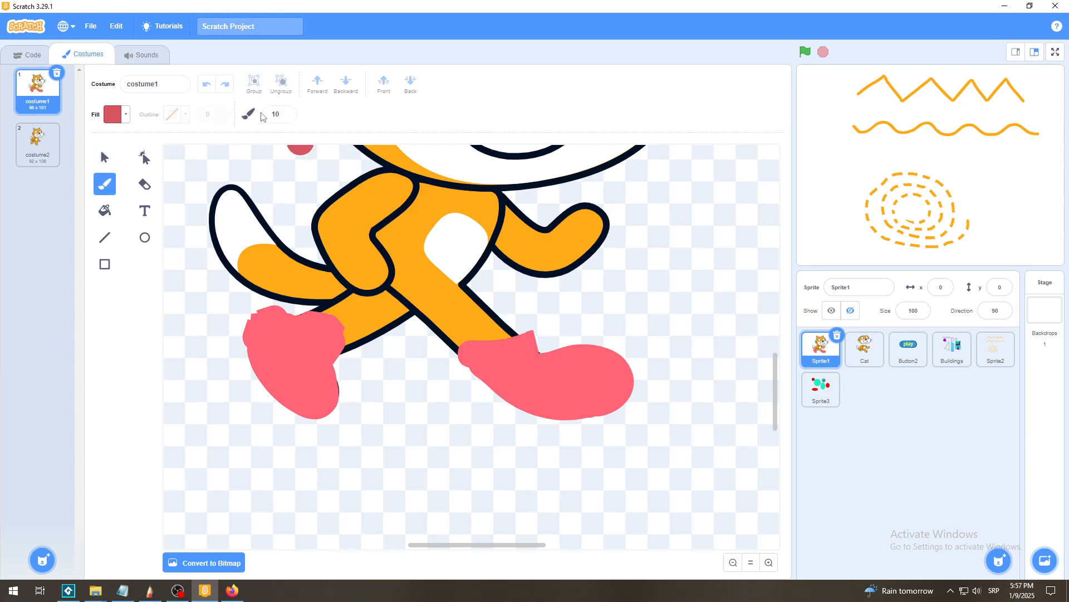
double_click(286, 117)
left_click(768, 563)
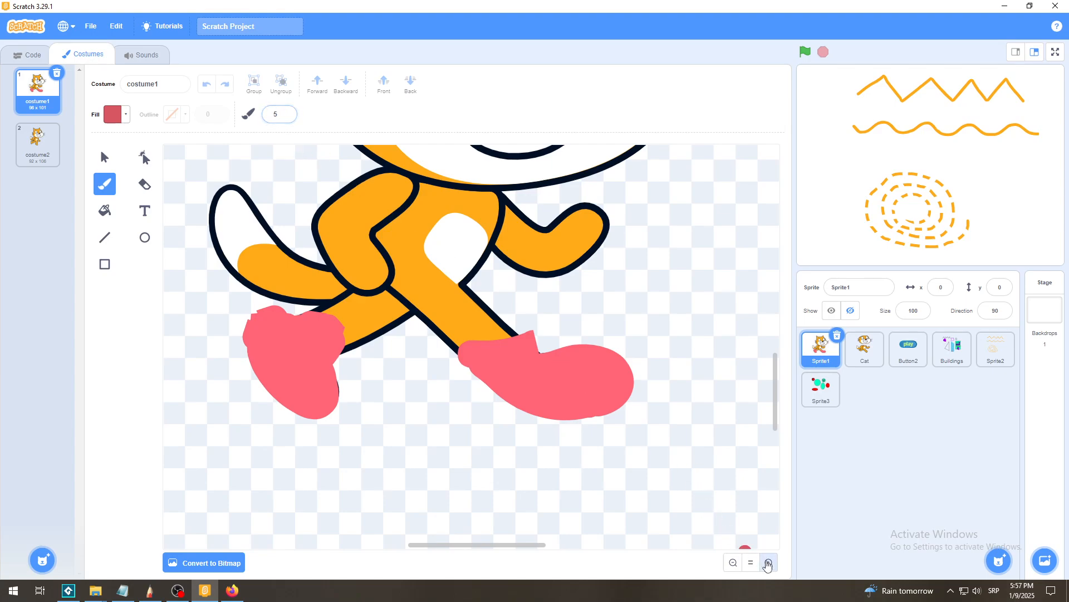
left_click(768, 563)
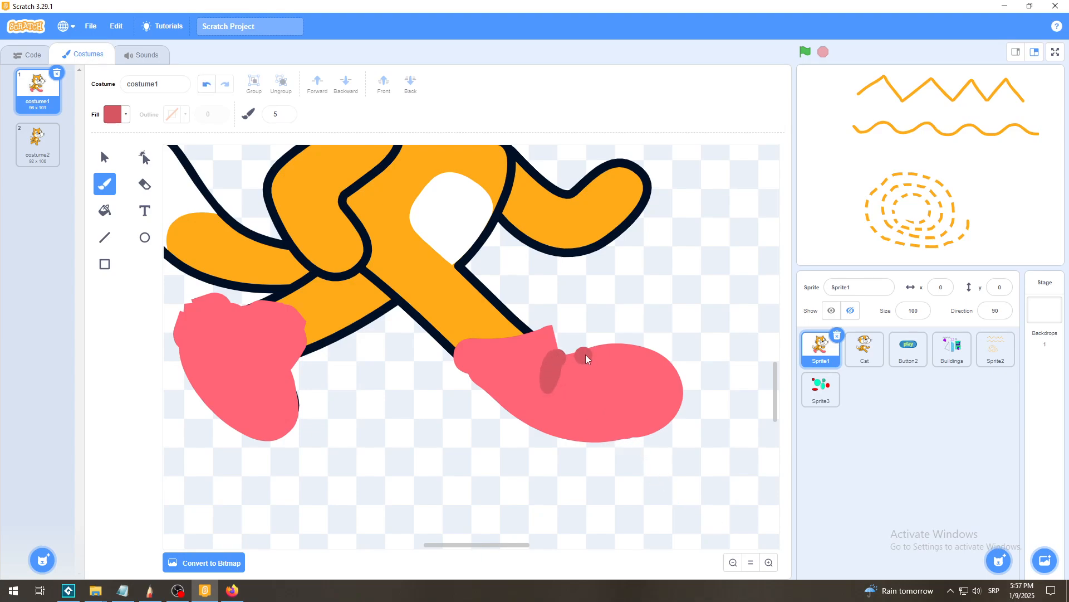
left_click_drag(582, 373, 581, 387)
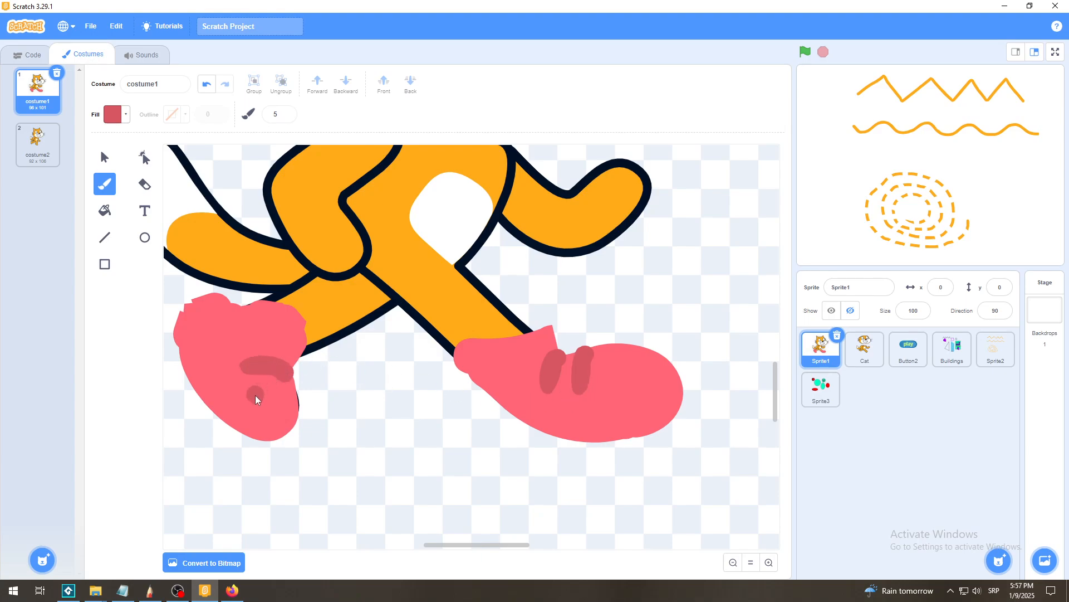
left_click_drag(289, 396, 298, 402)
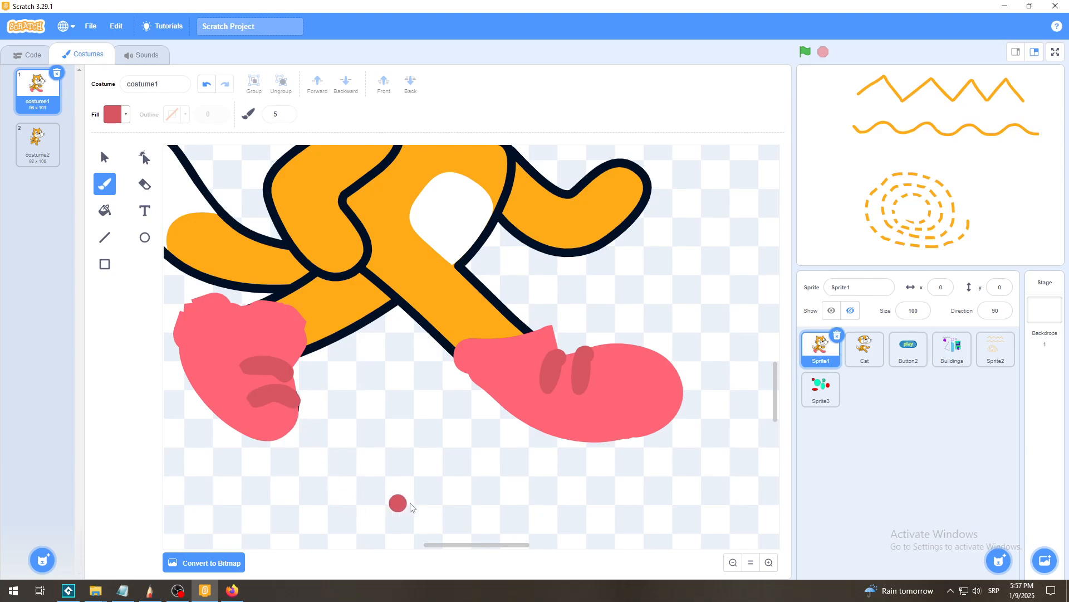
left_click(751, 563)
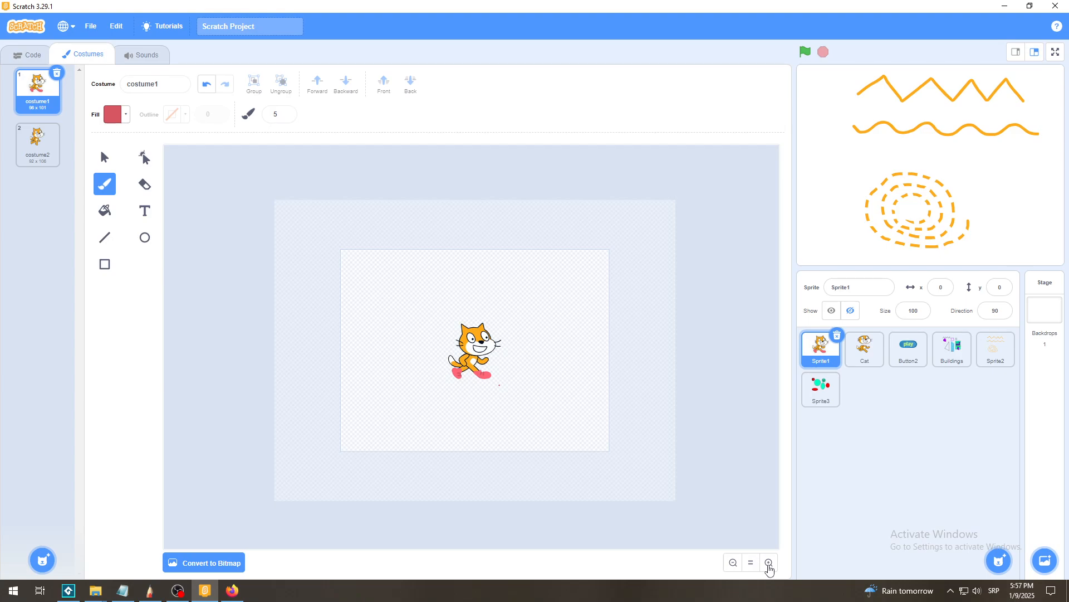
Show Sprite1 on the stage at about x -170, y -7, beside the dashed spiral, and view the stage in full screen.
left_click(831, 312)
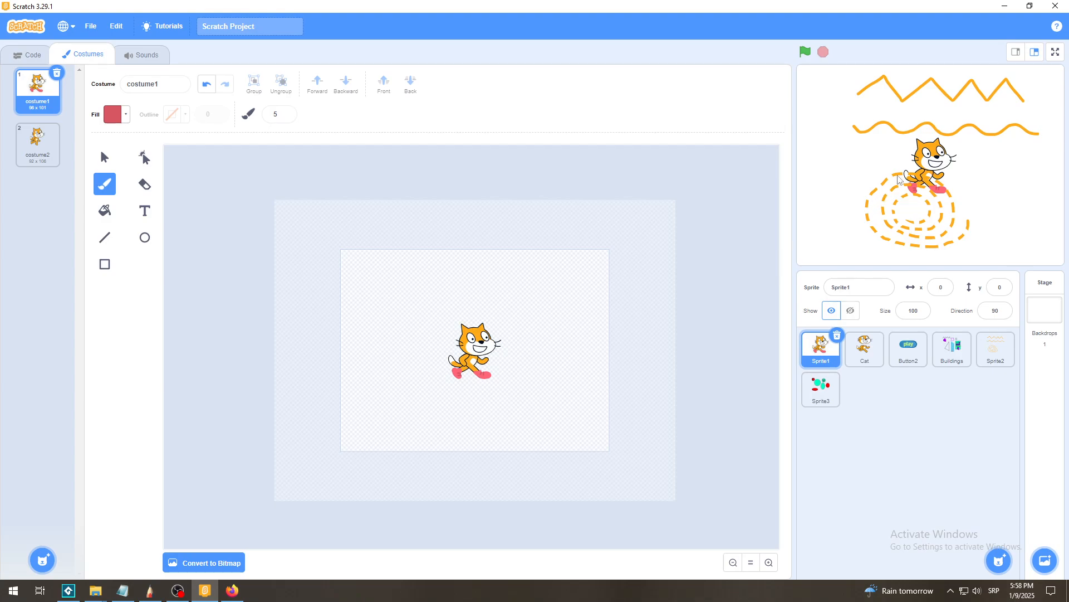
left_click_drag(933, 161, 838, 165)
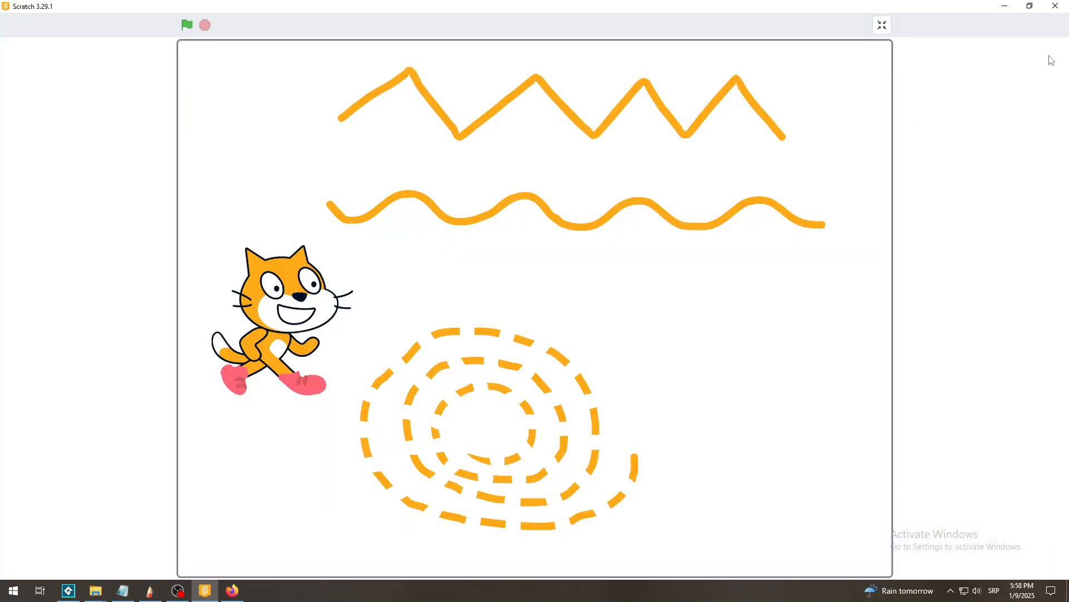
left_click(1051, 56)
left_click(882, 25)
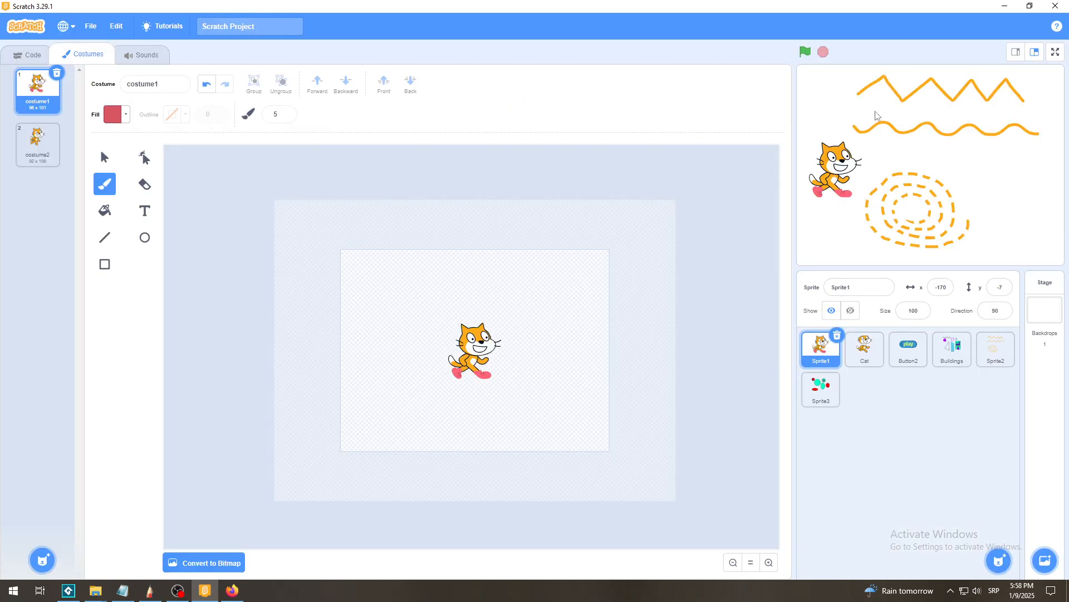
Inspect the cat's striped pink shoes in costume1 up close and return to a wider view of the costume.
left_click(769, 562)
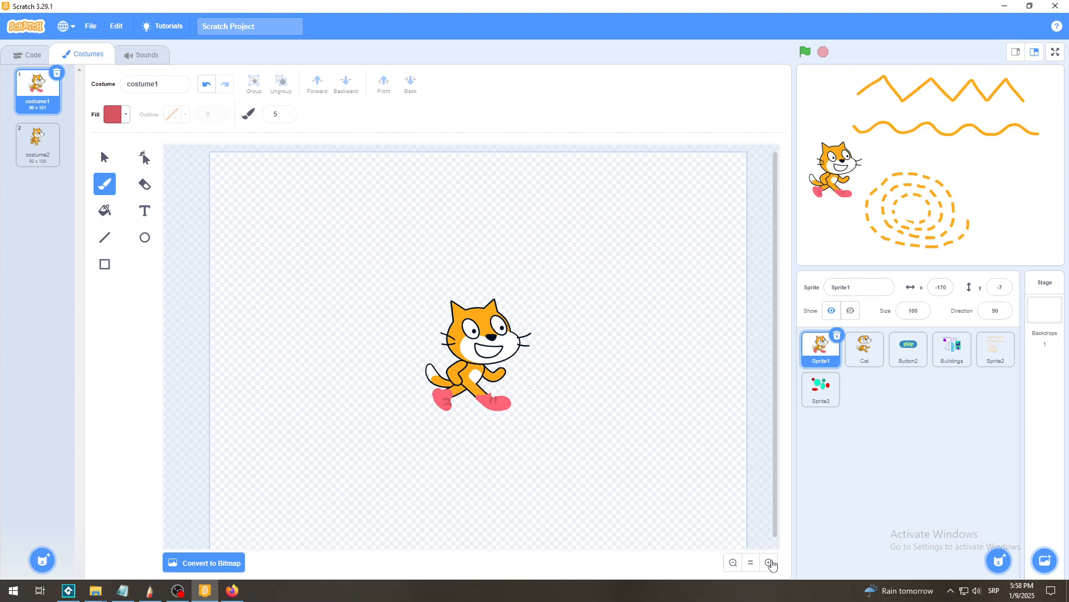
left_click(769, 562)
left_click(770, 562)
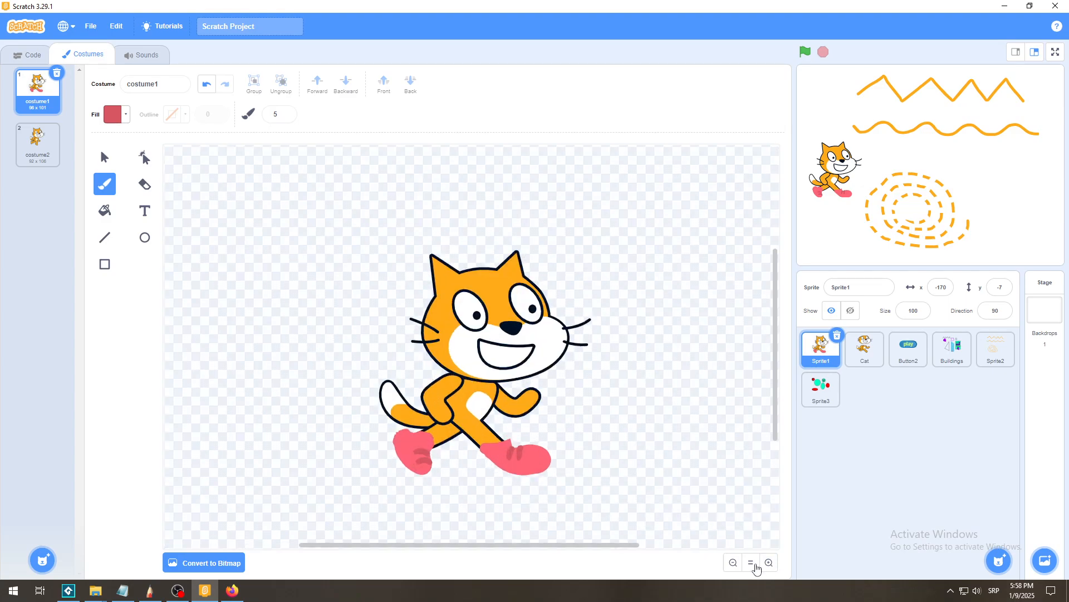
left_click(733, 562)
left_click(733, 562)
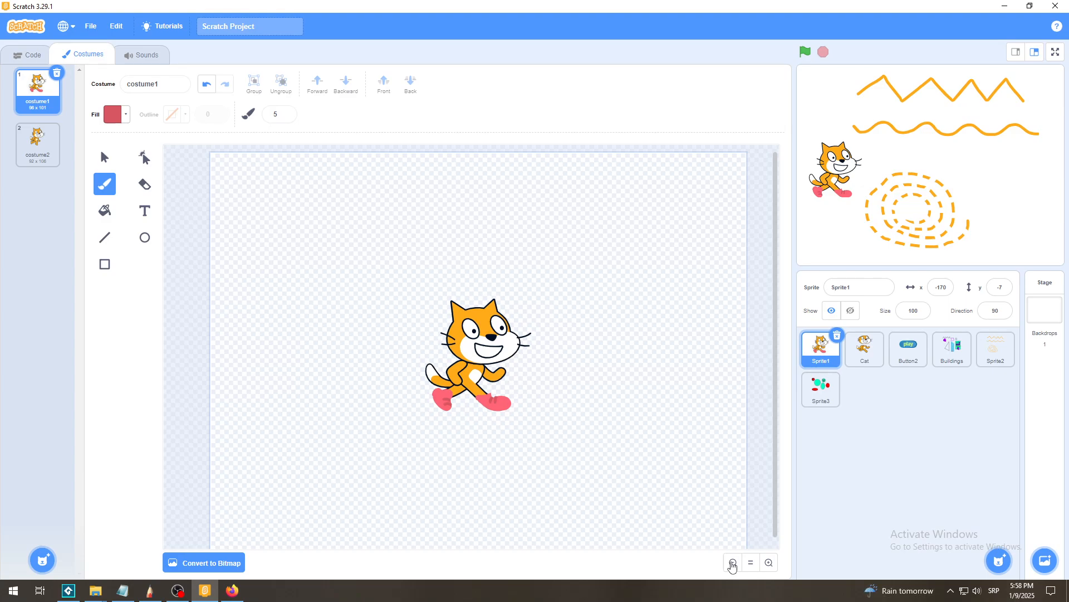
View the Cat sprite's costume and its code area, and switch to the code area of Sprite2.
left_click(869, 351)
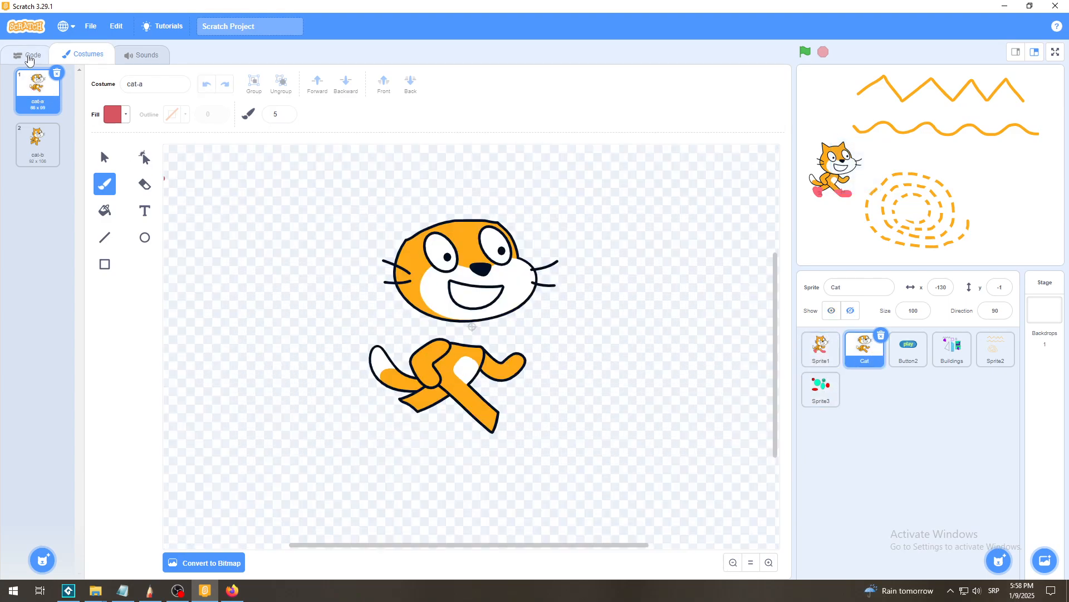
left_click(28, 54)
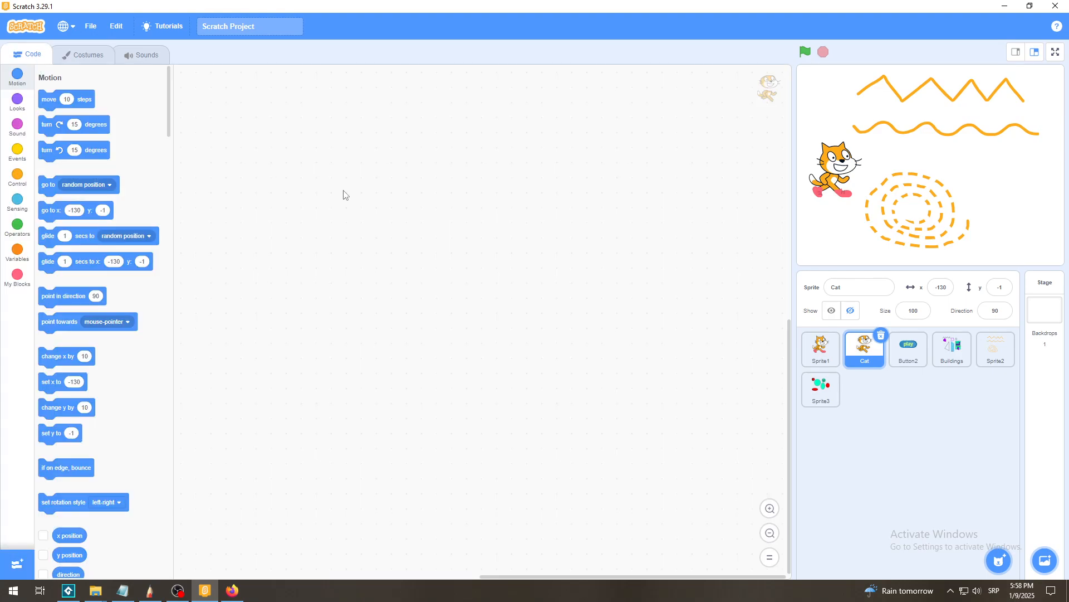
left_click(996, 358)
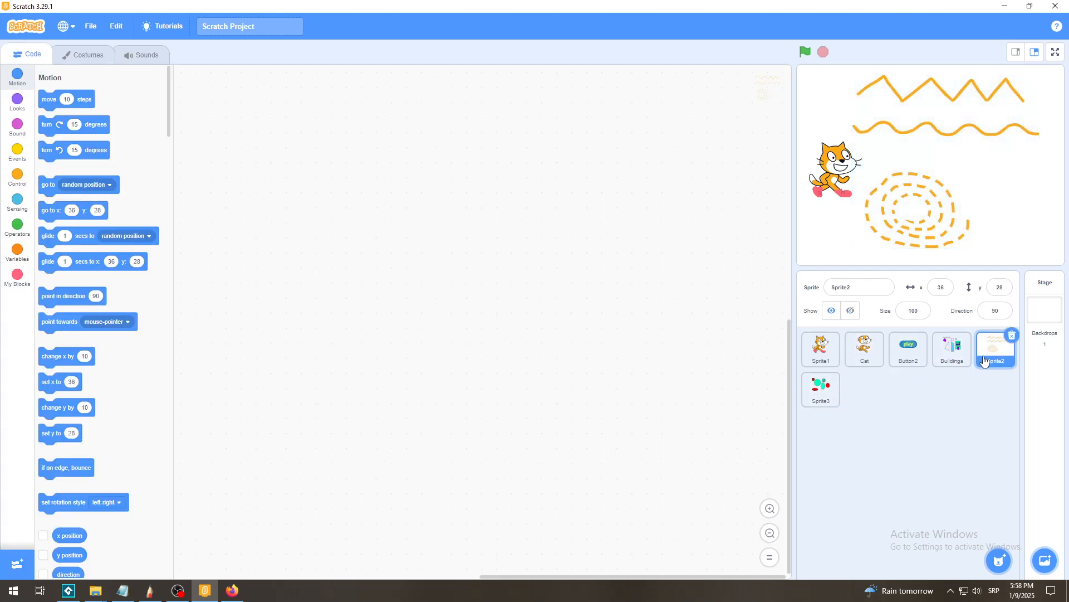